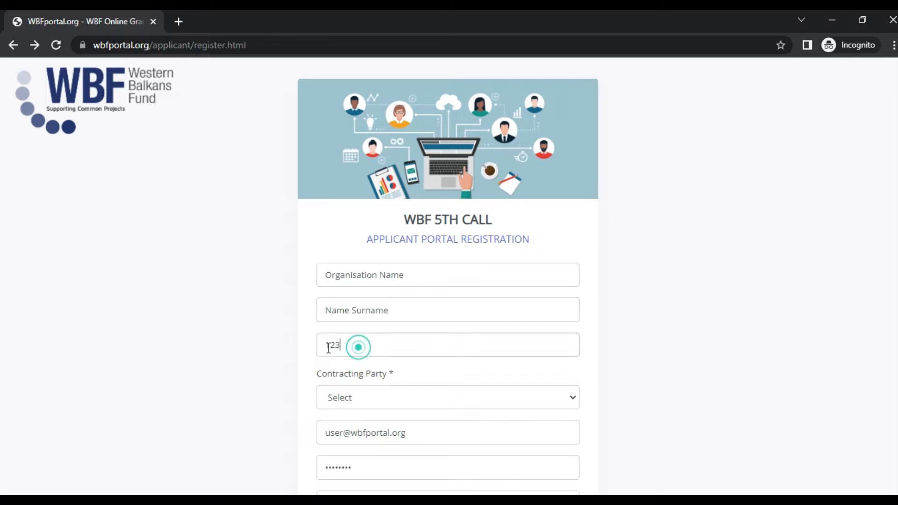
Set the contracting party to Albania in the applicant registration form
double_click(358, 345)
scroll(248, 338, down, 3)
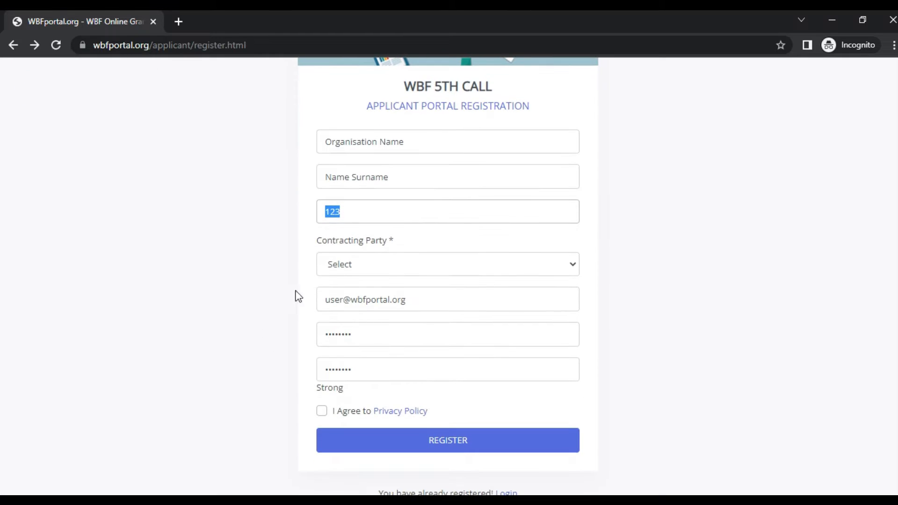
click(355, 271)
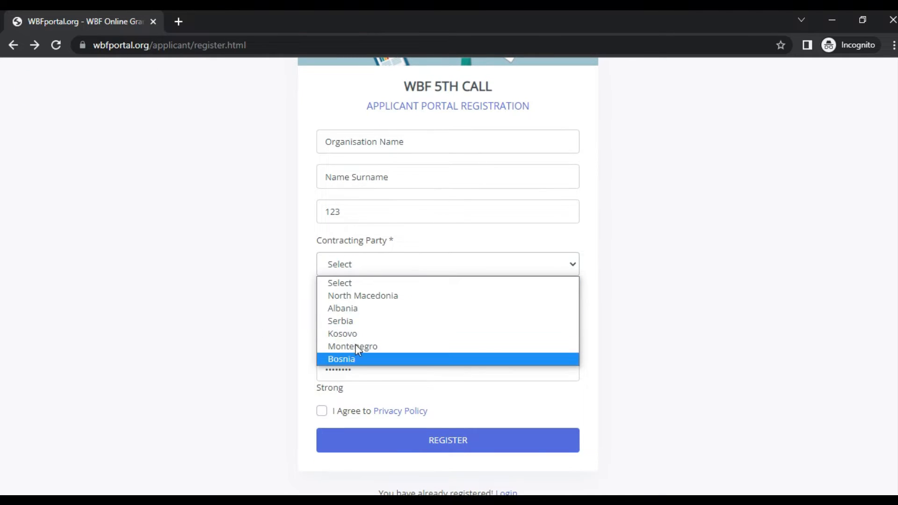
click(356, 308)
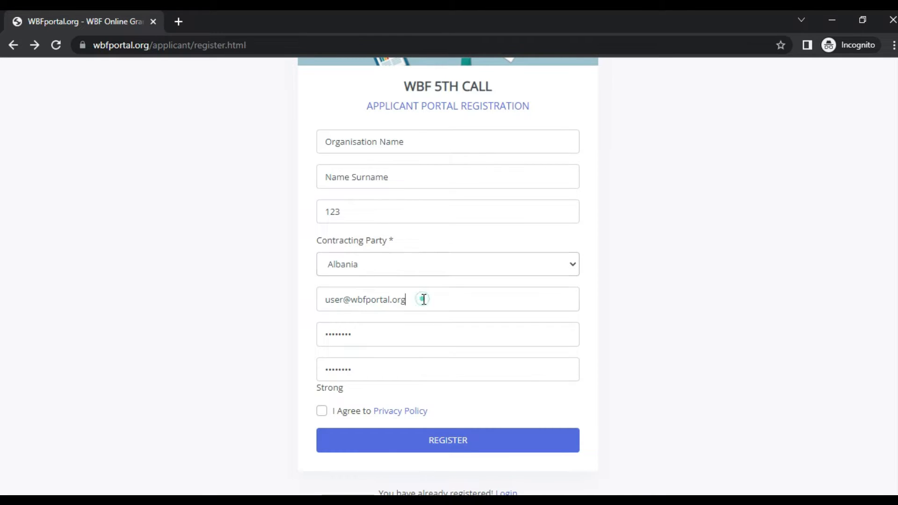
Agree to the Privacy Policy, submit the applicant registration and dismiss the resulting message
drag(420, 299, 282, 300)
drag(370, 334, 288, 331)
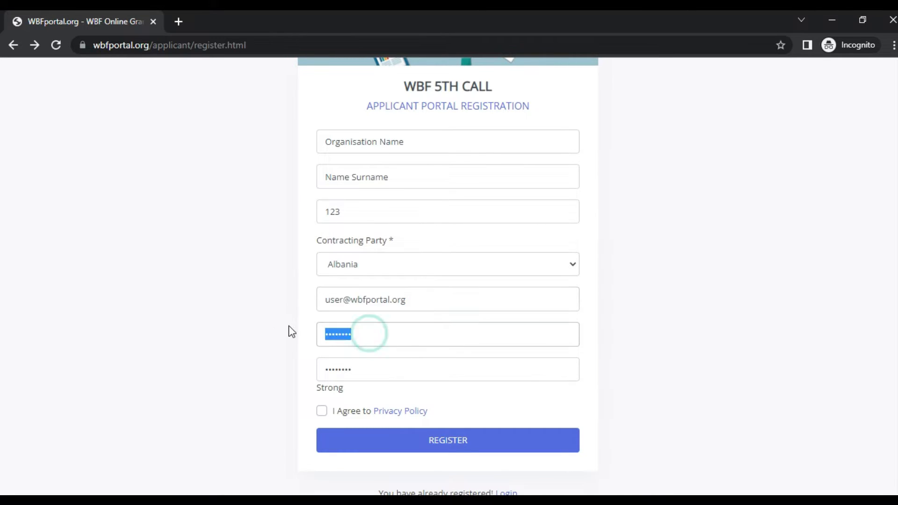
drag(379, 369, 290, 368)
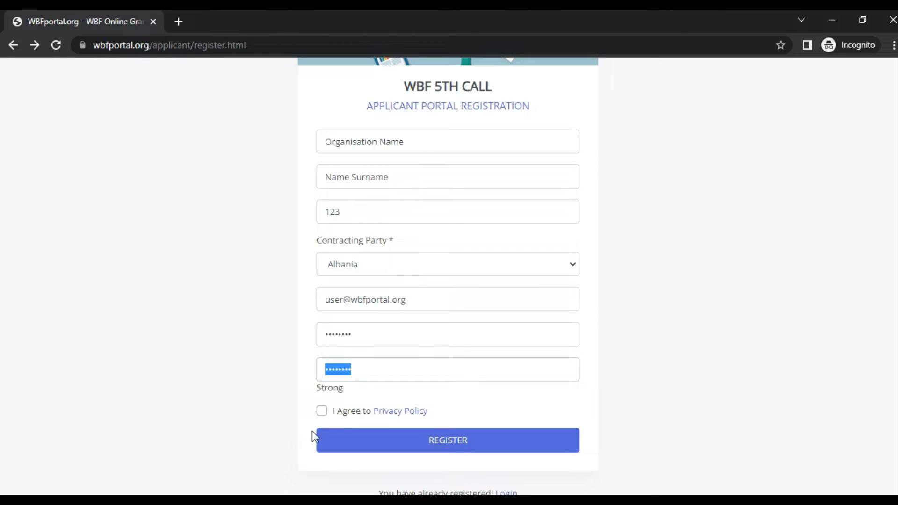
click(321, 411)
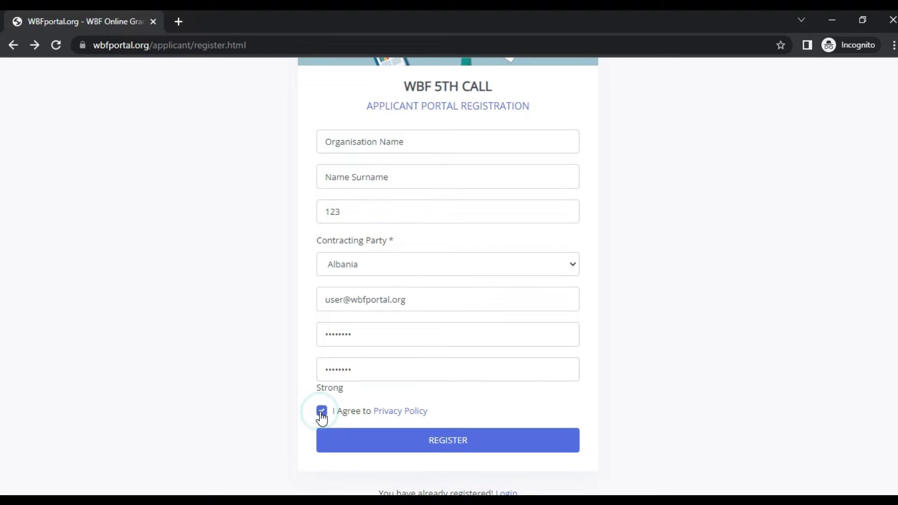
scroll(668, 339, down, 1)
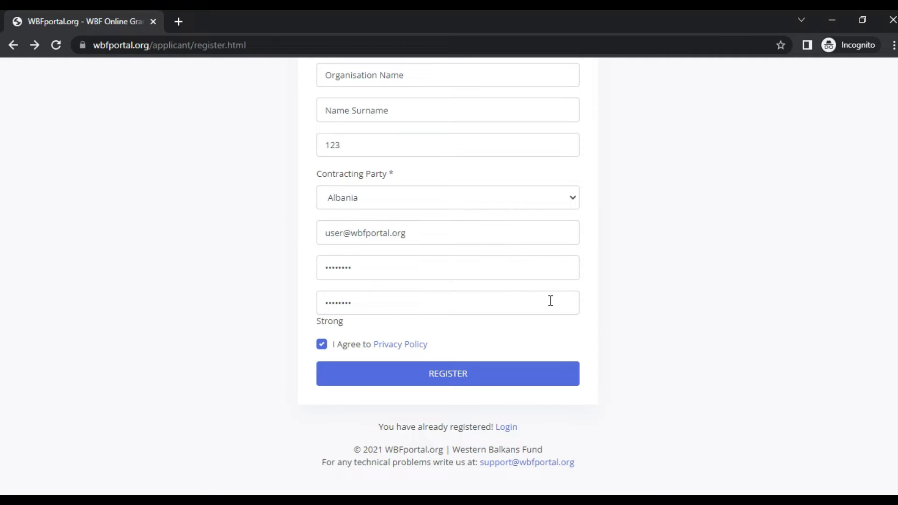
click(485, 378)
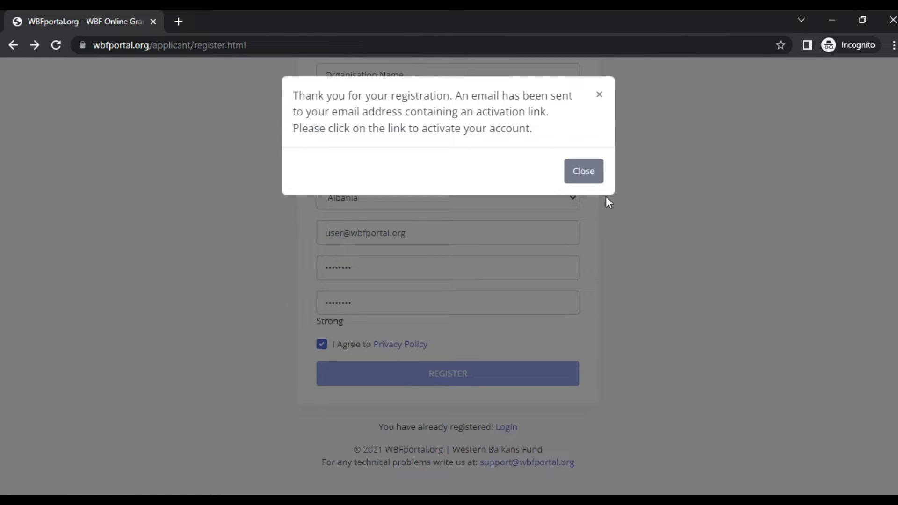
click(587, 173)
Enter the account password and log in to the applicant portal
click(393, 346)
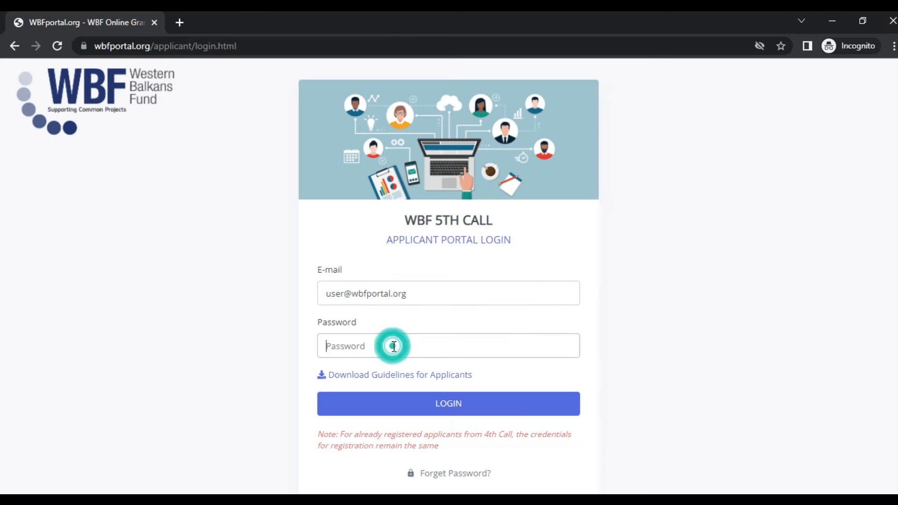
text(••)
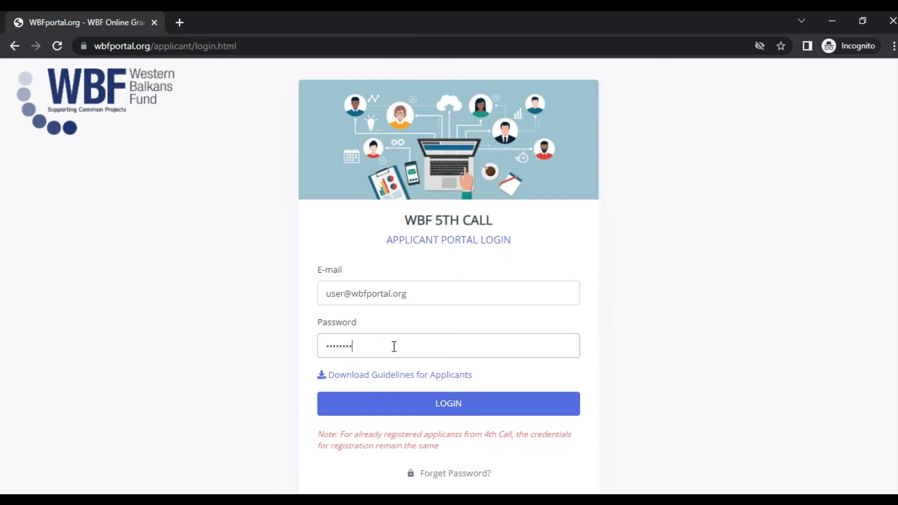
key(Return)
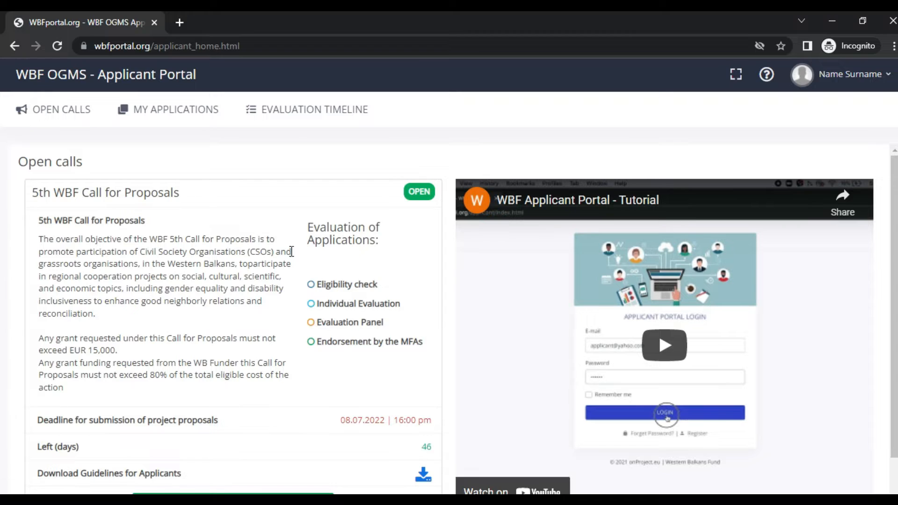
Create and save an application for the 5th WBF Call titled "Project1" with organization type Civil Society Organisation (CSO)
scroll(287, 255, down, 1)
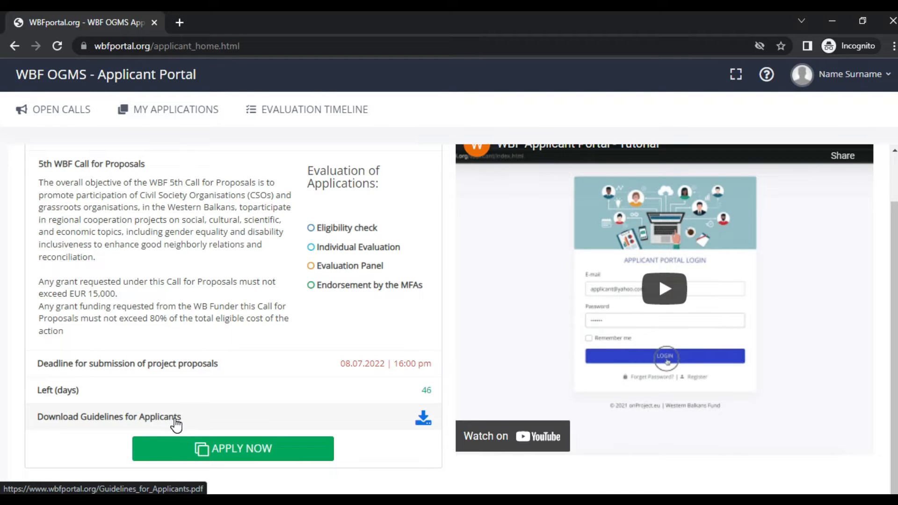
click(249, 450)
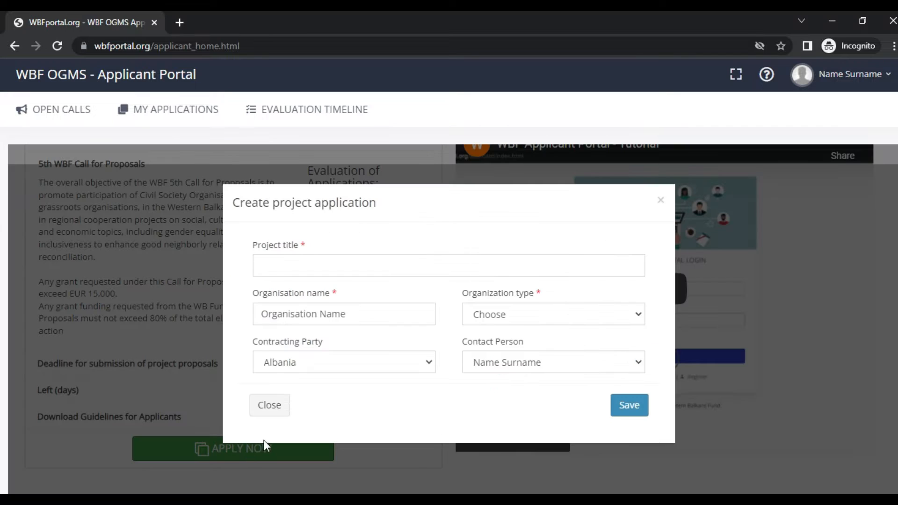
click(329, 267)
text(Project1)
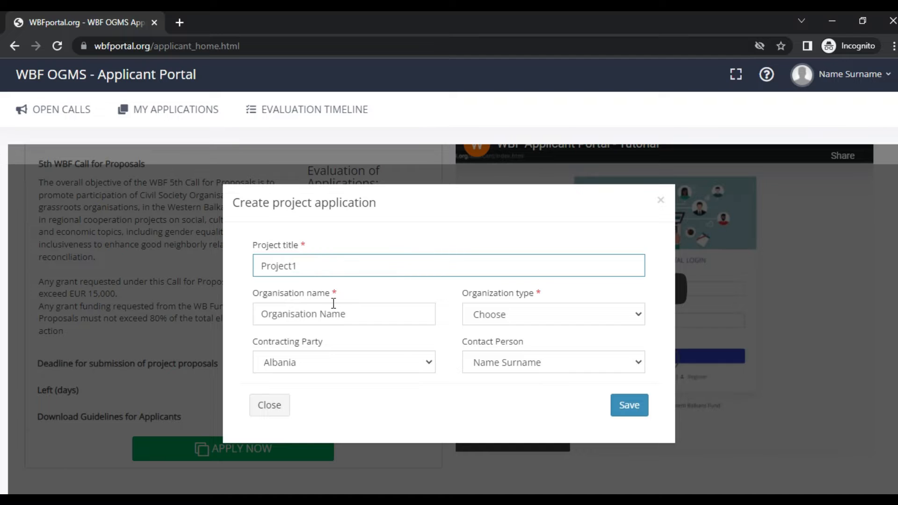
click(539, 322)
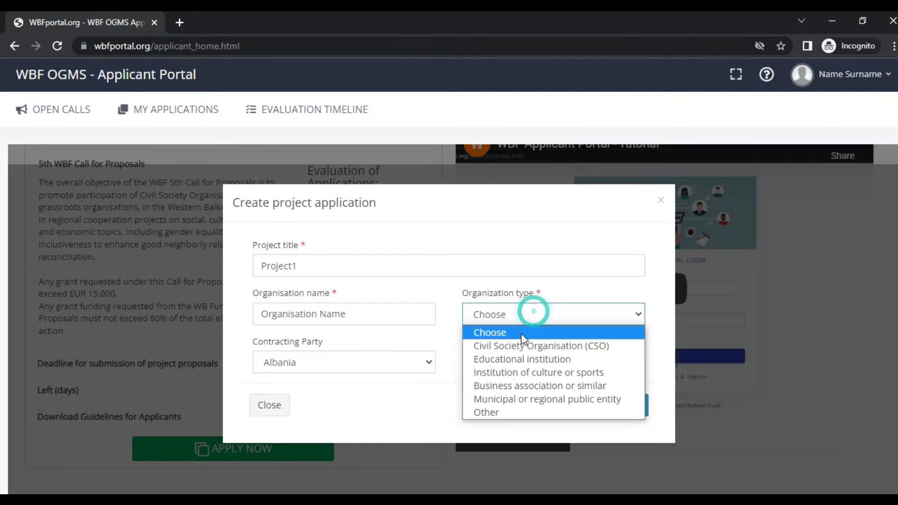
click(514, 343)
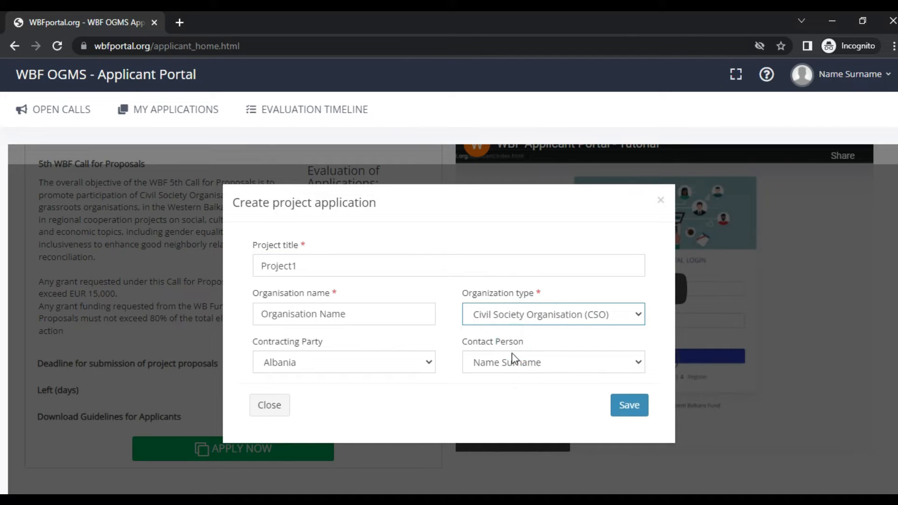
click(619, 407)
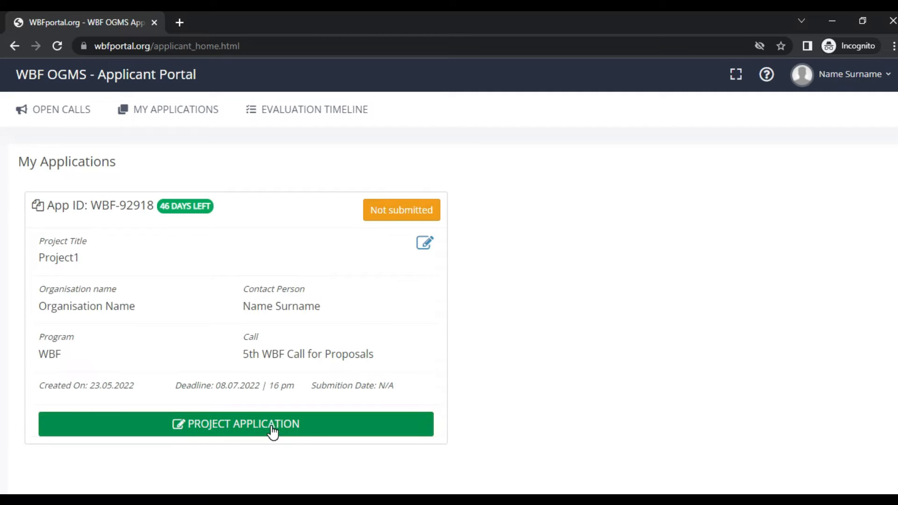
Open the Project1 application and examine its Lead Applicant details, area of intervention and budget fields, and its Project Partners section
click(272, 427)
click(285, 426)
drag(287, 270, 162, 267)
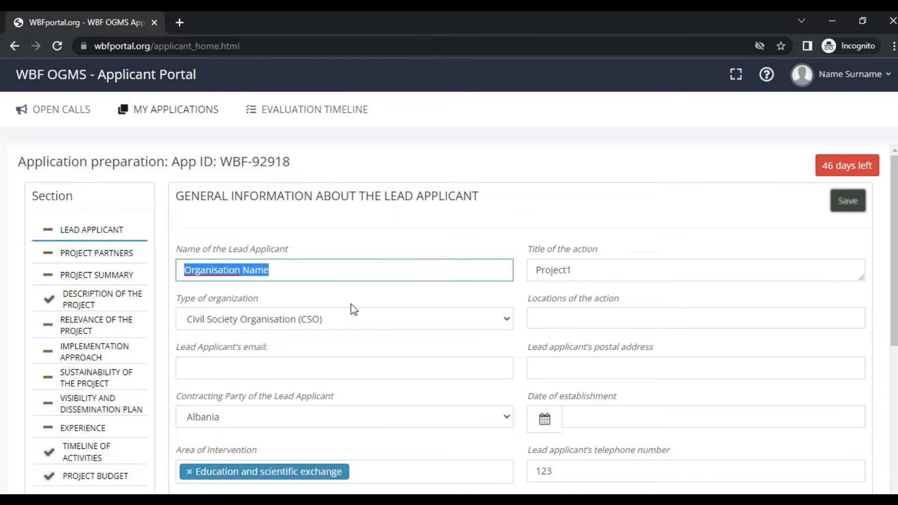
scroll(346, 348, down, 1)
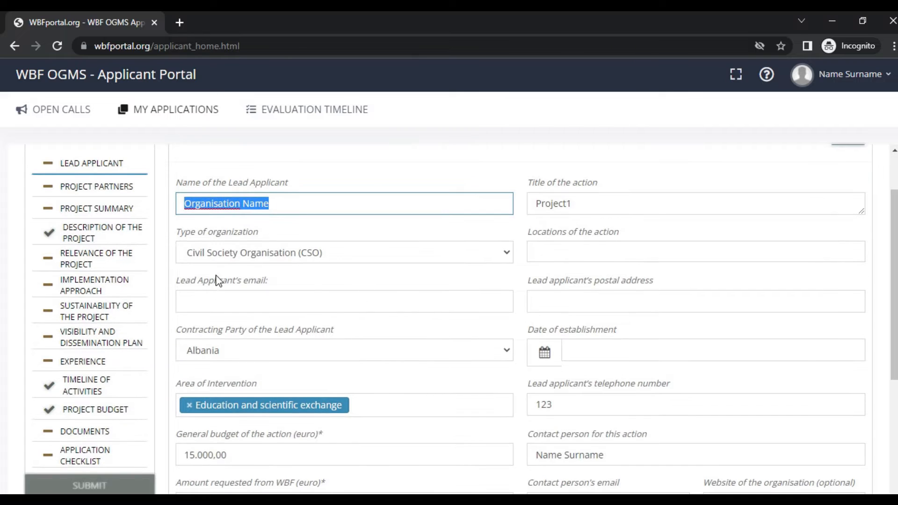
scroll(345, 367, down, 1)
click(370, 338)
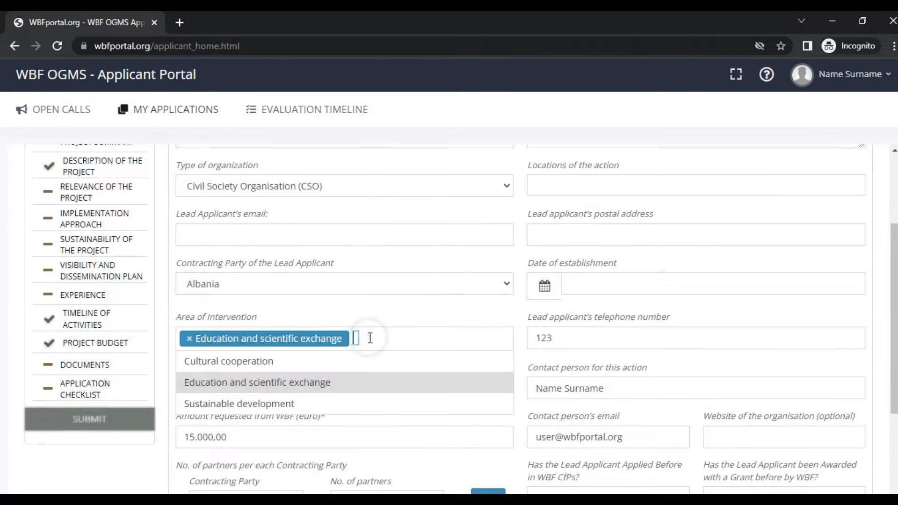
click(389, 306)
scroll(362, 304, down, 2)
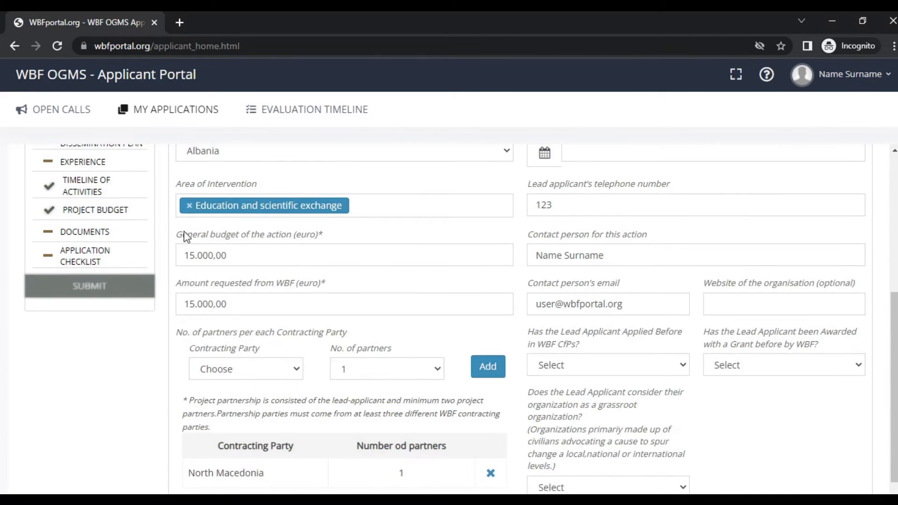
click(177, 231)
scroll(189, 284, up, 4)
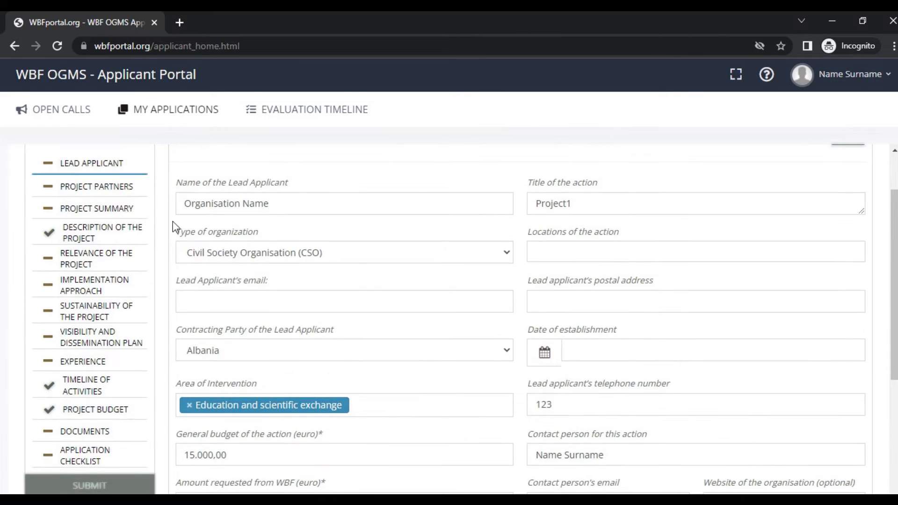
click(126, 185)
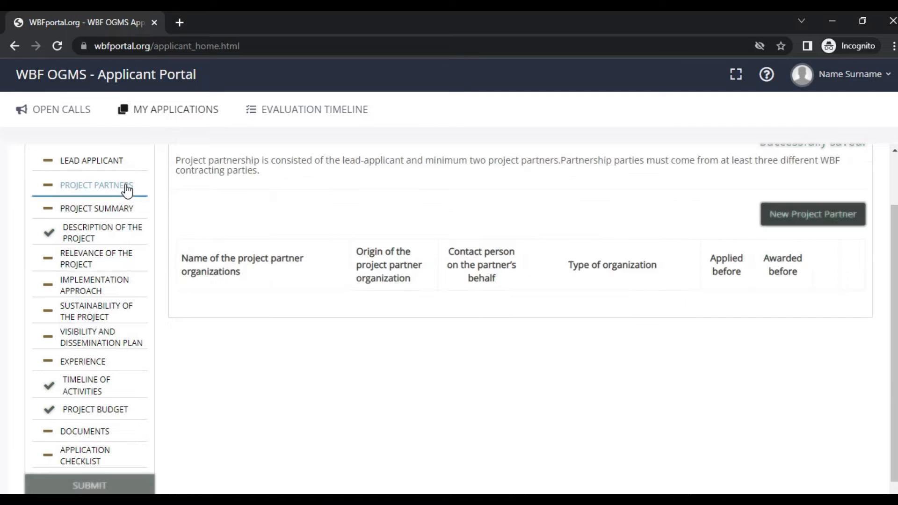
Set the total duration of the project to 5 months in the Project Summary section
click(125, 208)
click(226, 230)
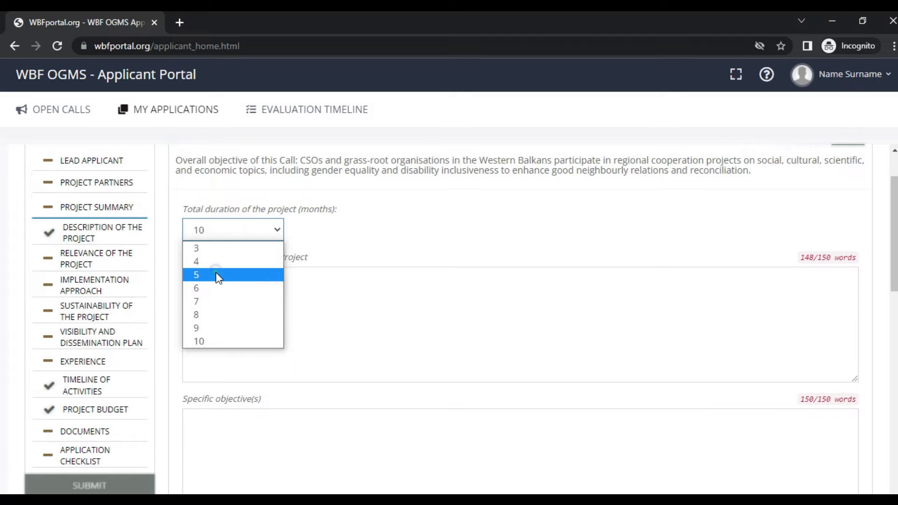
click(216, 275)
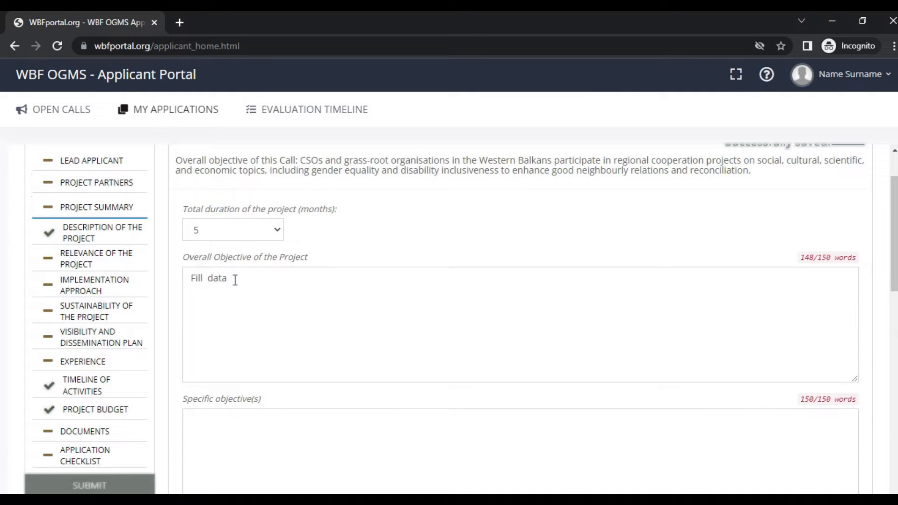
Replace the Overall Objective of the Project text with "Write text here ..." and check its word counter
drag(236, 280, 184, 279)
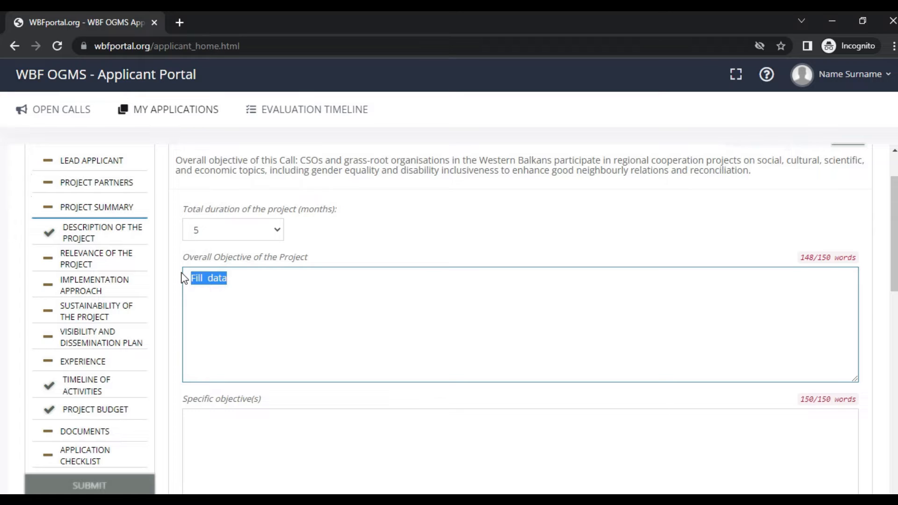
key(BackSpace)
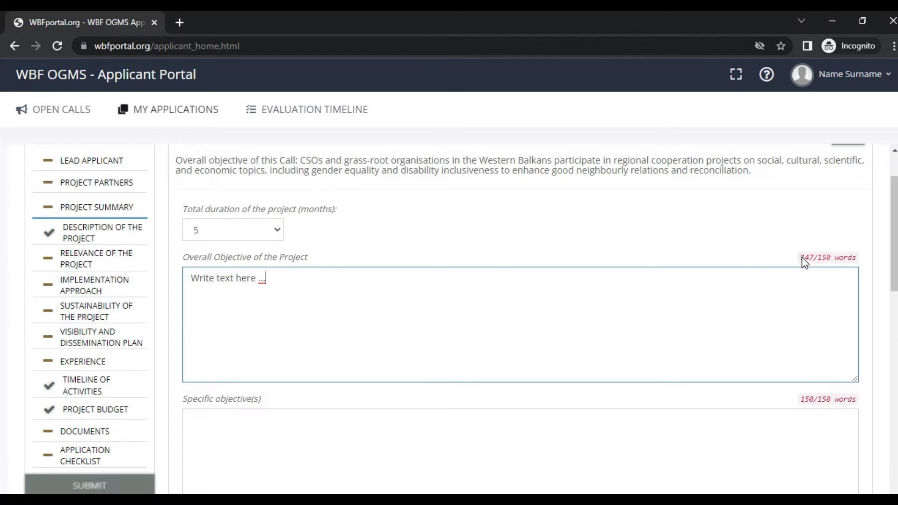
drag(801, 257, 856, 261)
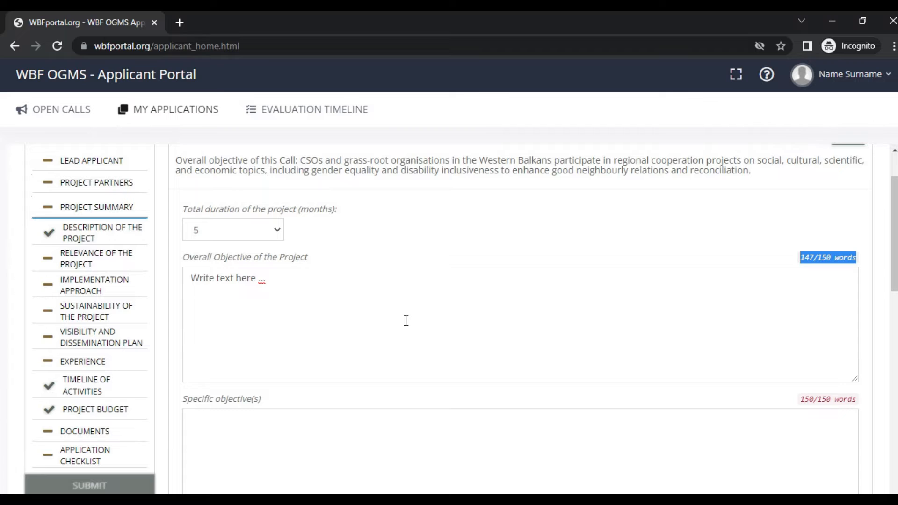
scroll(405, 320, up, 1)
Fill in the specific objectives and target groups of the project summary with "Write text here ..."
scroll(403, 323, down, 2)
click(302, 392)
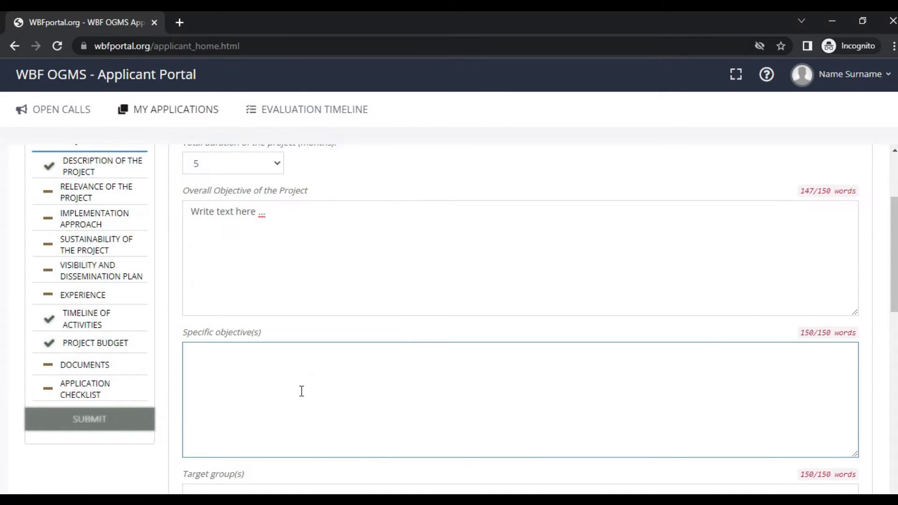
text(Write text here ...)
scroll(301, 391, down, 3)
click(286, 397)
text(Write text here ...)
Enter "Write text here ..." as the final beneficiaries in the project summary
scroll(286, 398, down, 1)
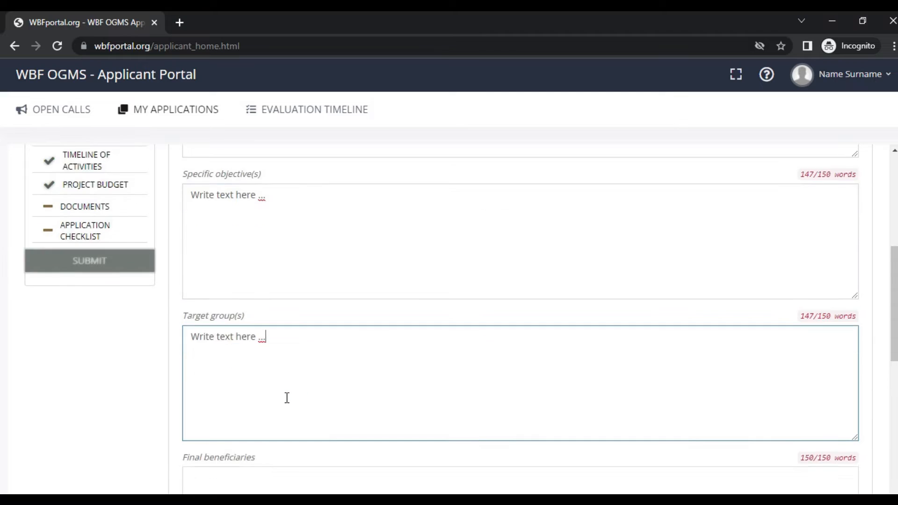
scroll(281, 374, down, 5)
click(262, 294)
text(Write text here ...)
Fill in the main activities and estimated results of the project summary with "Write text here ..."
scroll(270, 322, down, 3)
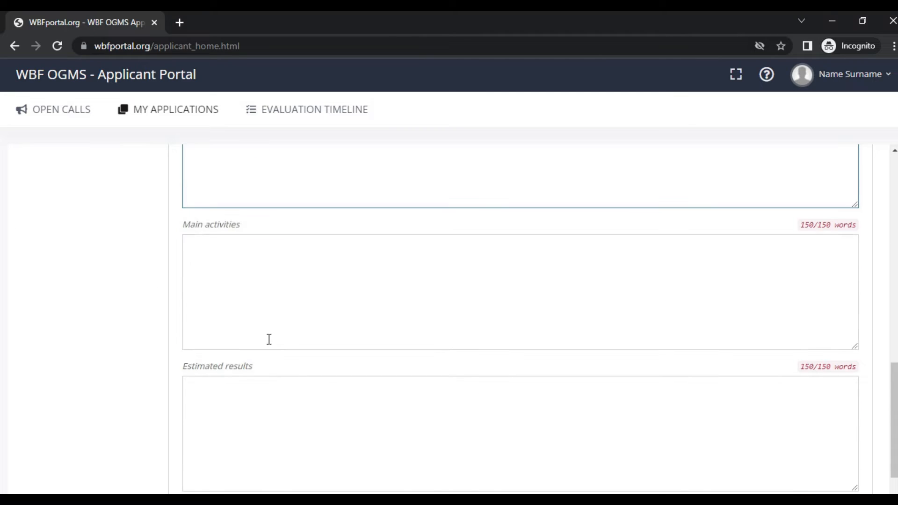
click(269, 339)
key(ctrl+v)
scroll(259, 386, down, 1)
scroll(255, 398, down, 1)
click(252, 399)
key(ctrl+v)
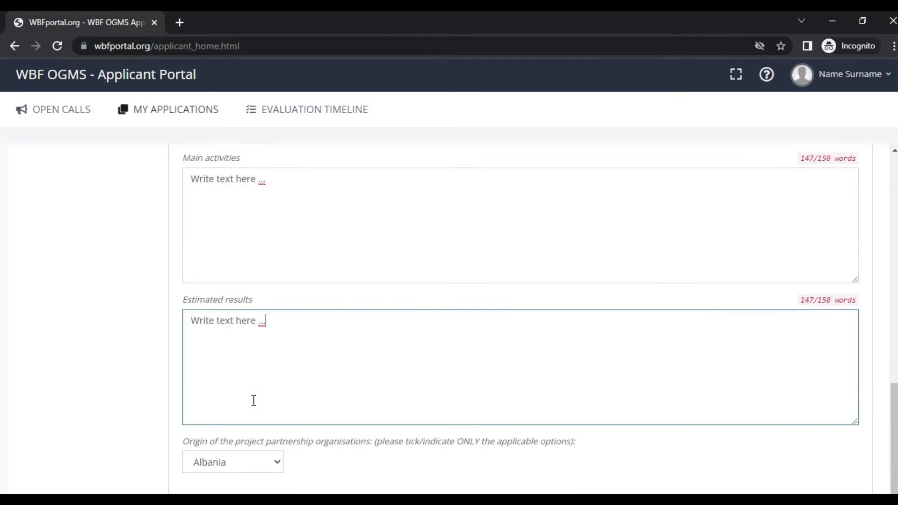
Save the completed Project Summary section
scroll(255, 399, down, 1)
scroll(321, 368, up, 10)
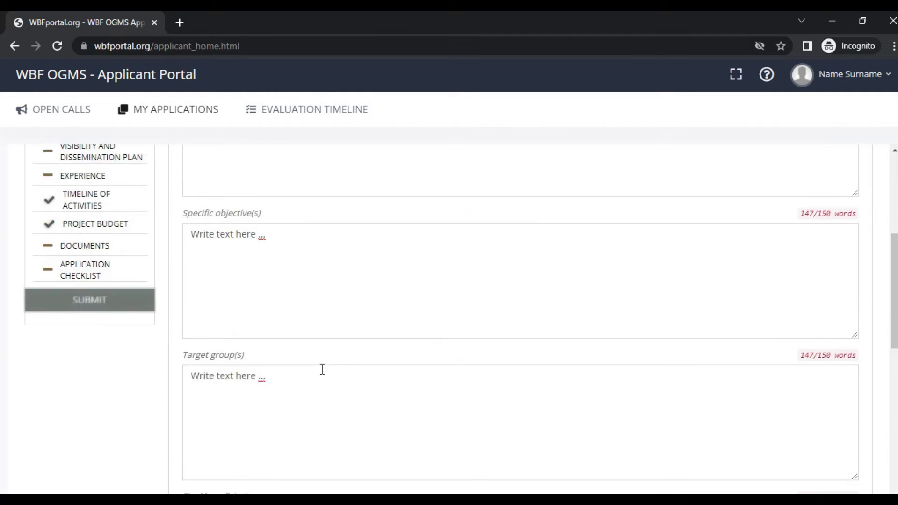
scroll(322, 369, up, 5)
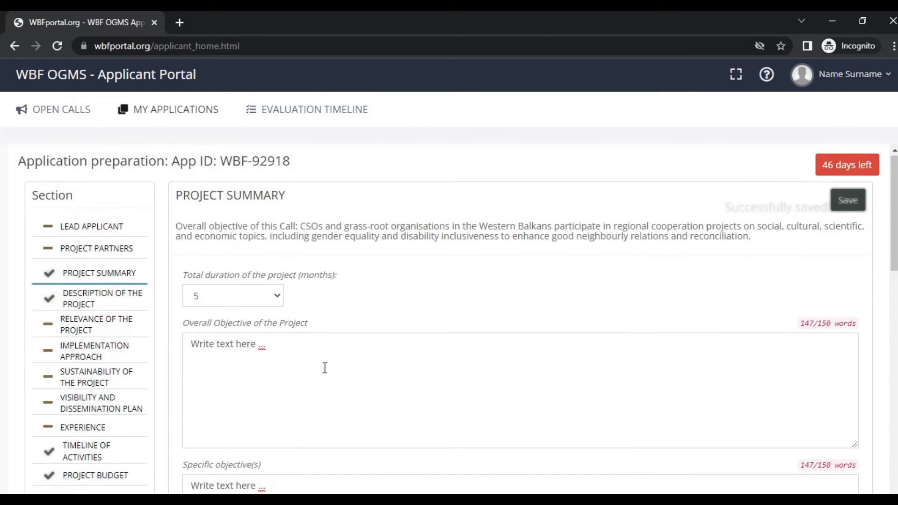
click(864, 204)
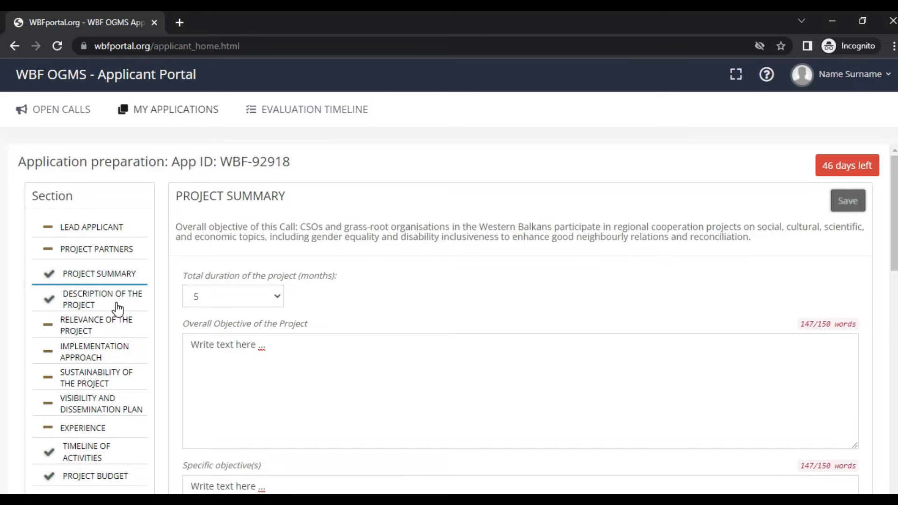
Examine the Project Summary text fields and their word limits, including the overall objective and specific objectives
scroll(117, 309, down, 3)
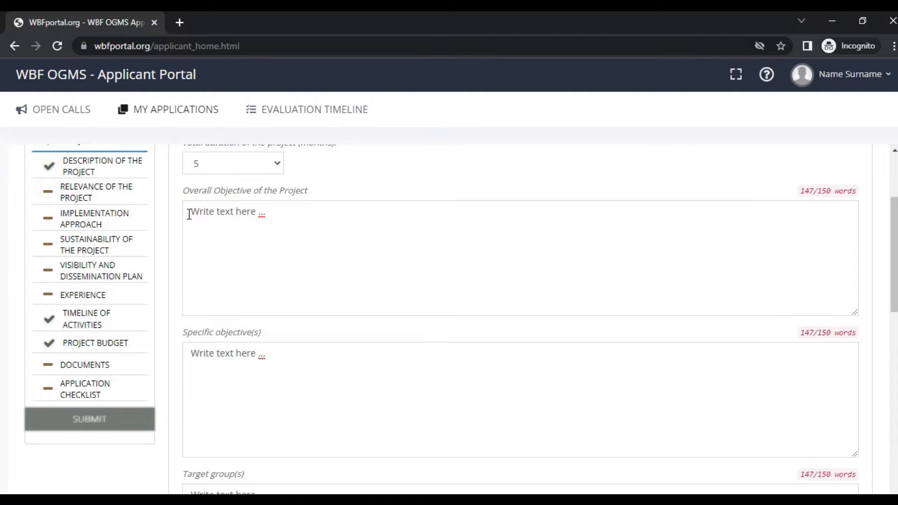
drag(189, 212, 273, 212)
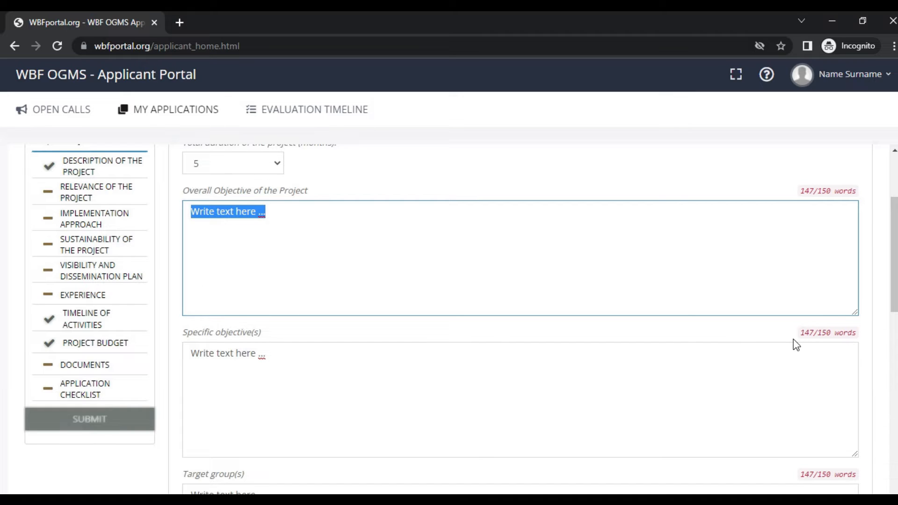
click(808, 332)
drag(800, 333, 857, 334)
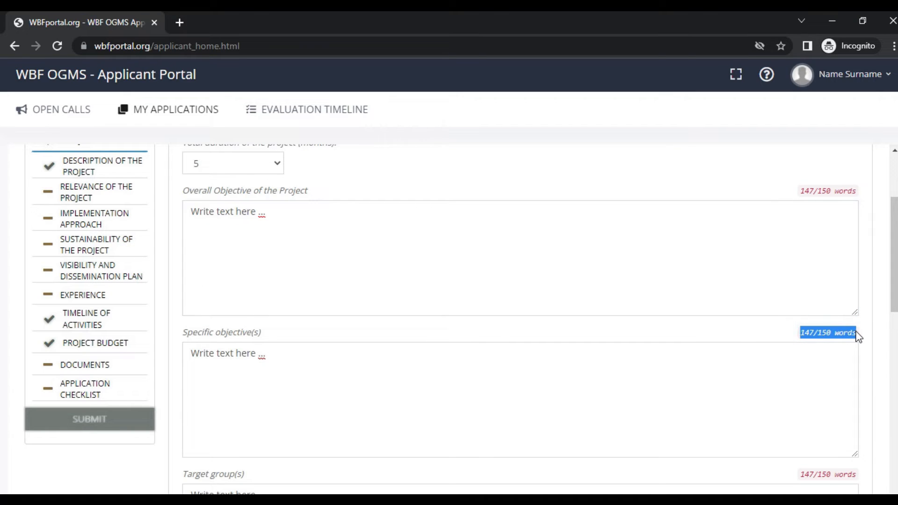
scroll(854, 313, up, 3)
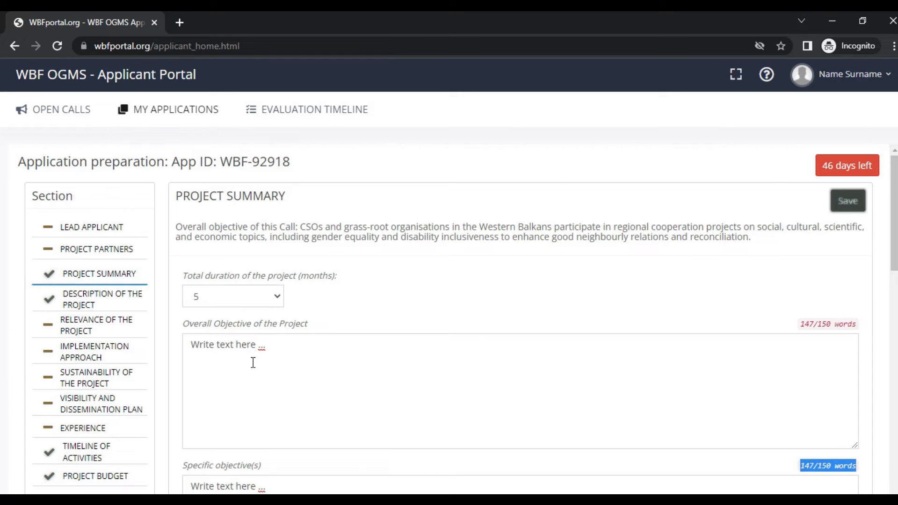
scroll(256, 365, down, 3)
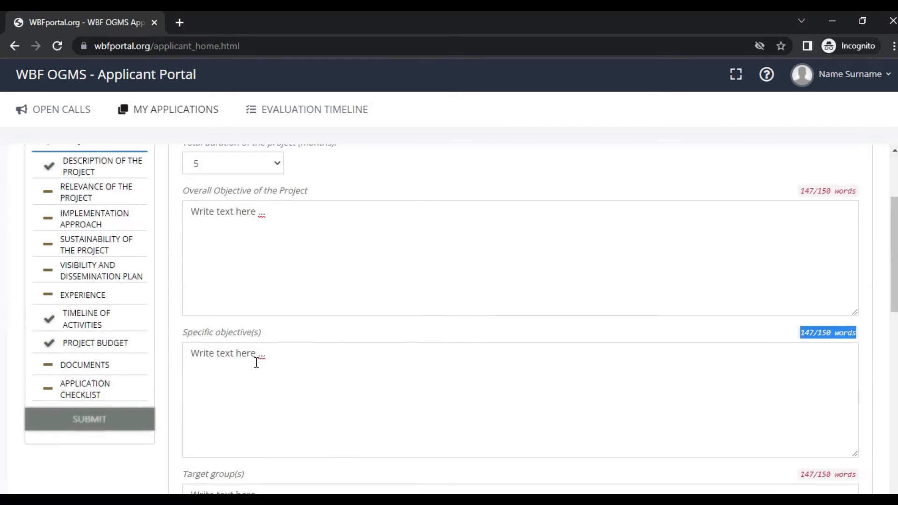
Open the Experience section, try the option for having no experience, and switch back to having experience
click(85, 296)
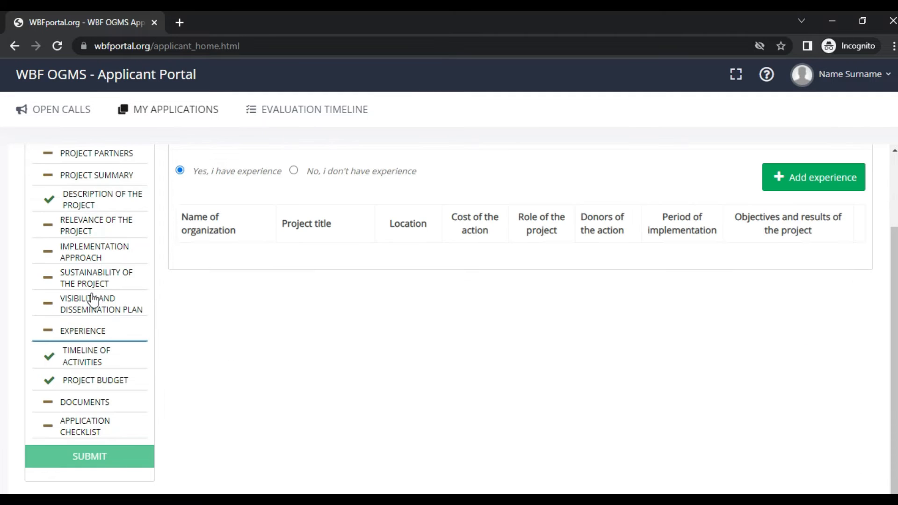
click(351, 172)
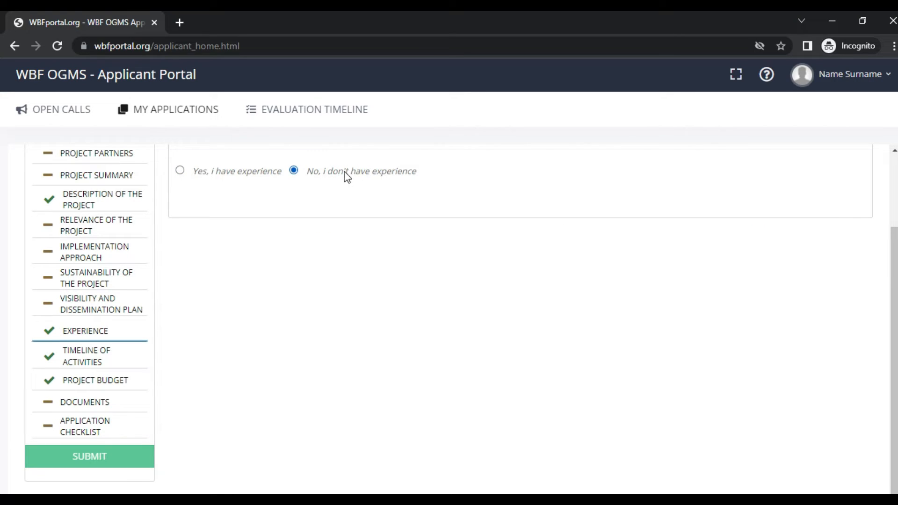
drag(419, 173, 308, 172)
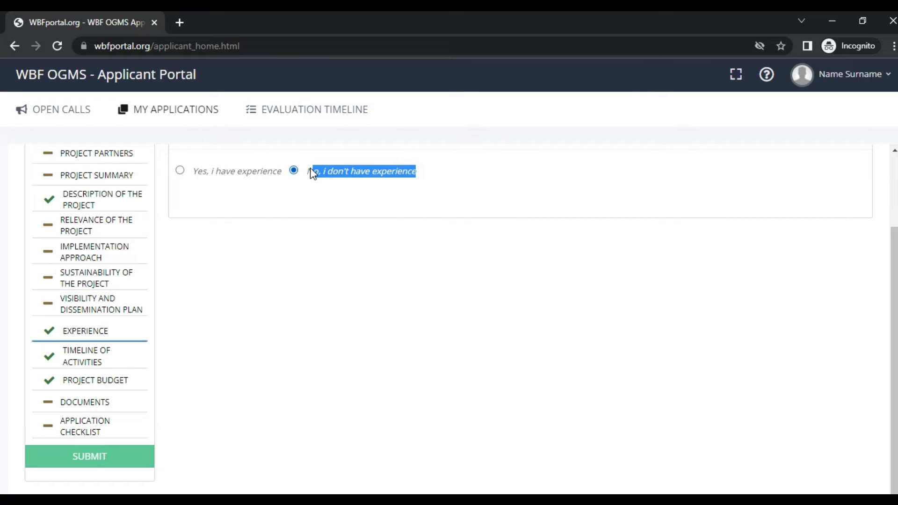
click(210, 172)
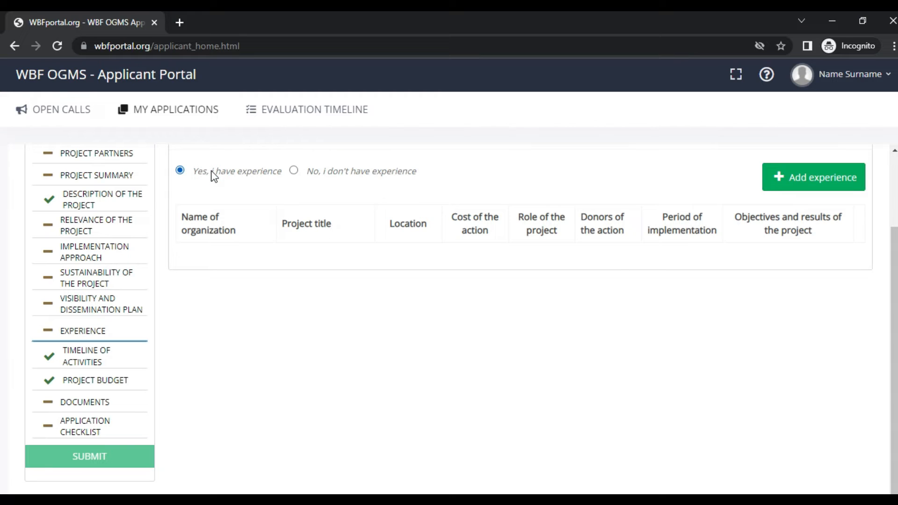
Open a new experience entry form and examine its type options and project fields
click(829, 178)
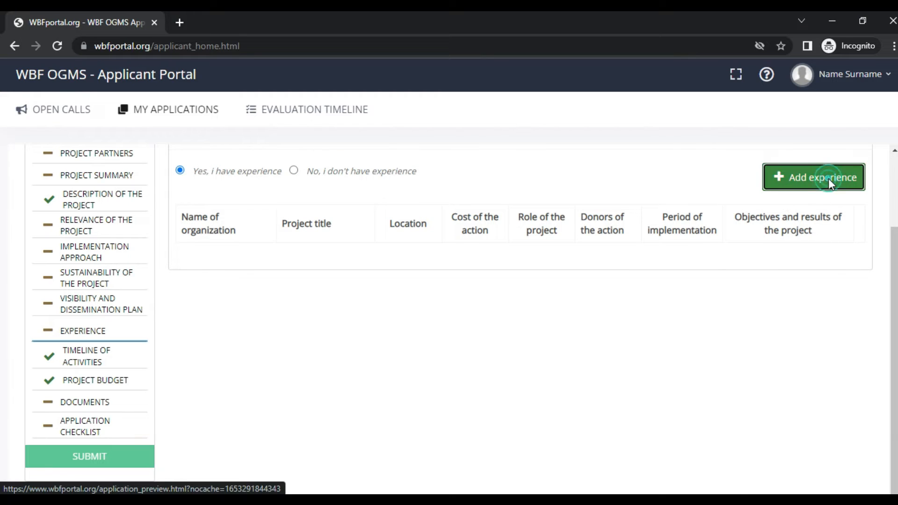
scroll(322, 244, down, 1)
click(290, 206)
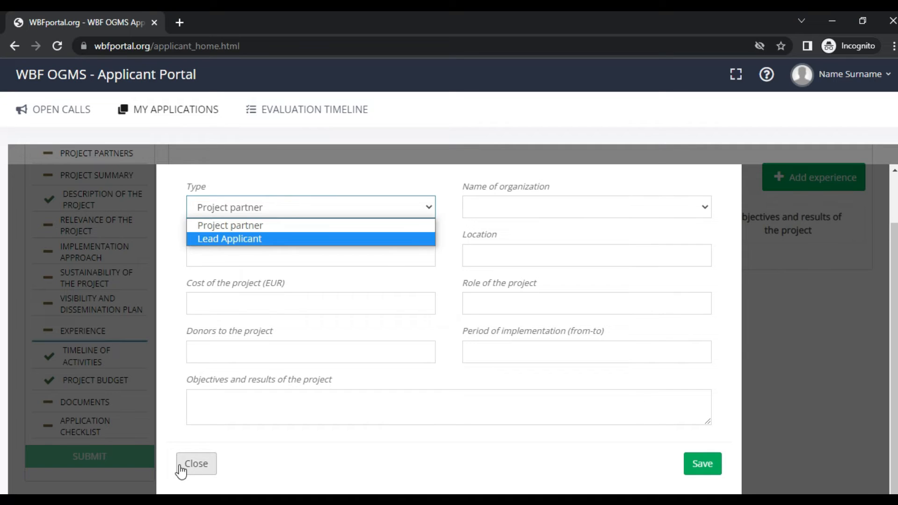
click(196, 463)
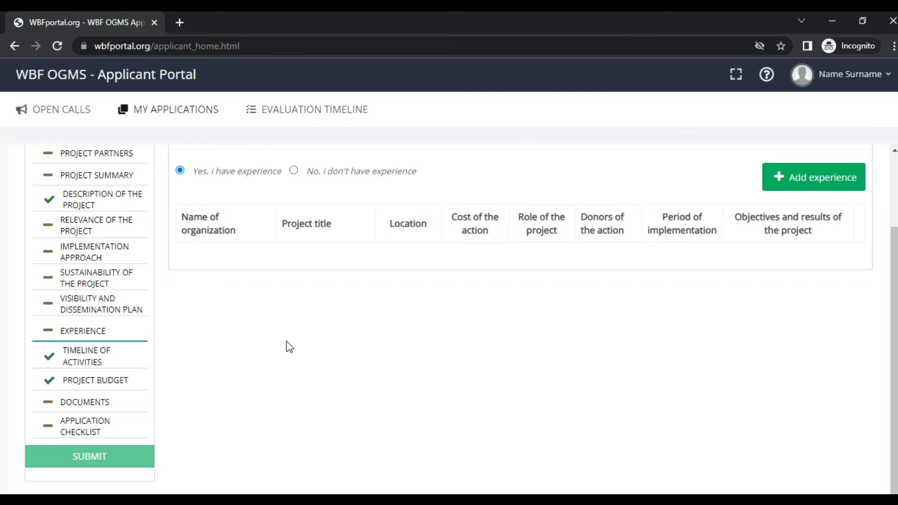
click(817, 176)
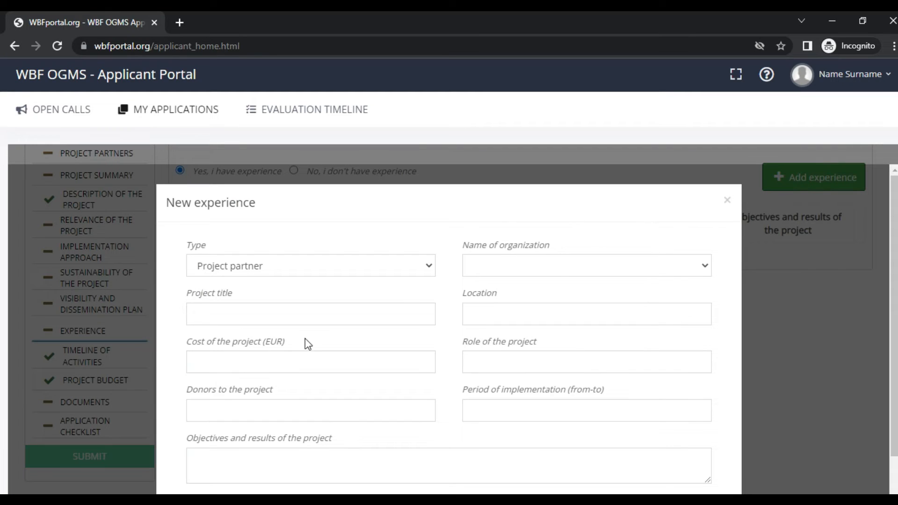
click(291, 312)
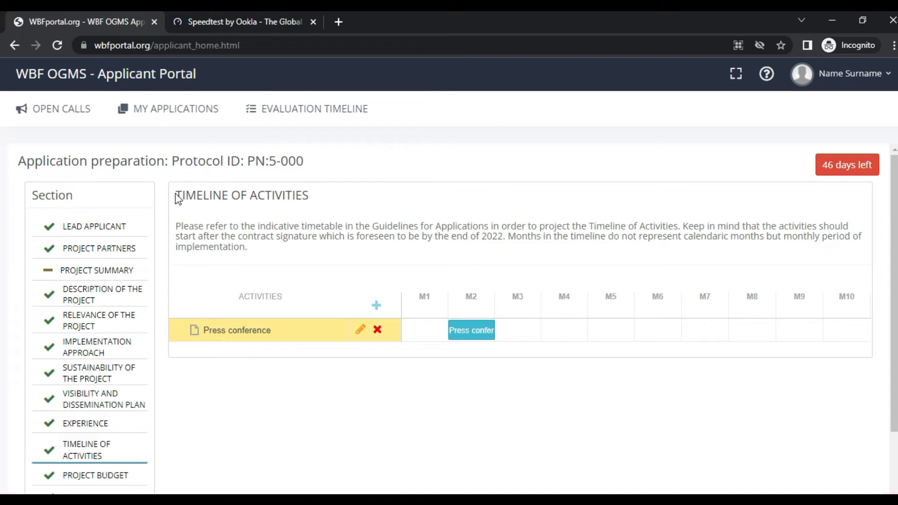
Examine the new activity form in the Timeline of Activities and cancel it without adding an activity
drag(175, 195, 318, 203)
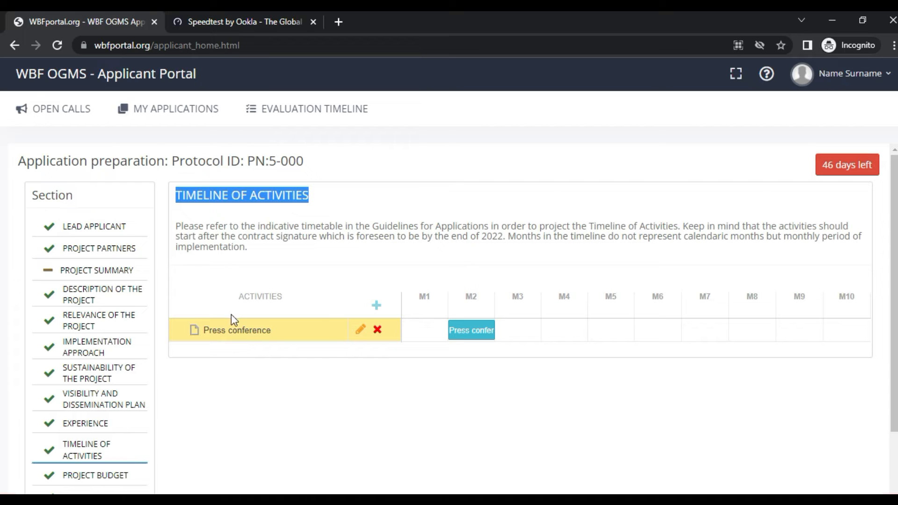
click(375, 305)
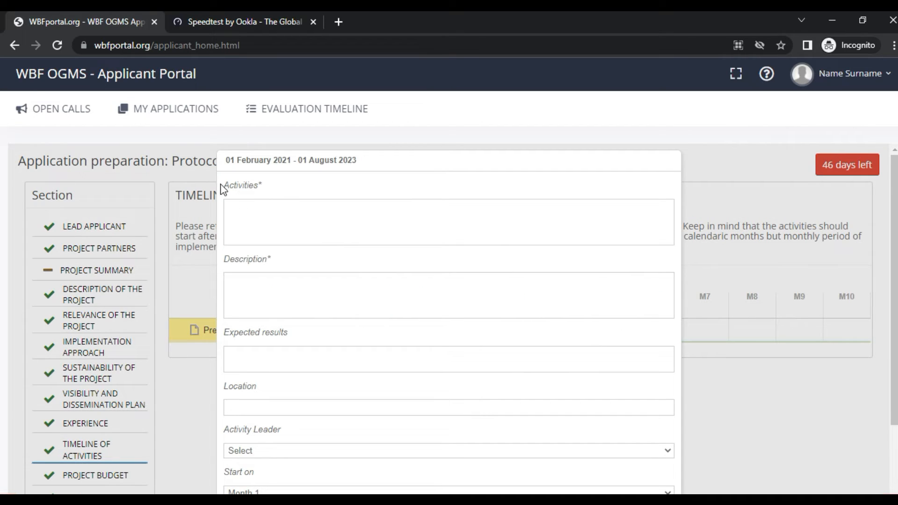
drag(222, 185, 269, 185)
click(276, 291)
scroll(290, 300, down, 2)
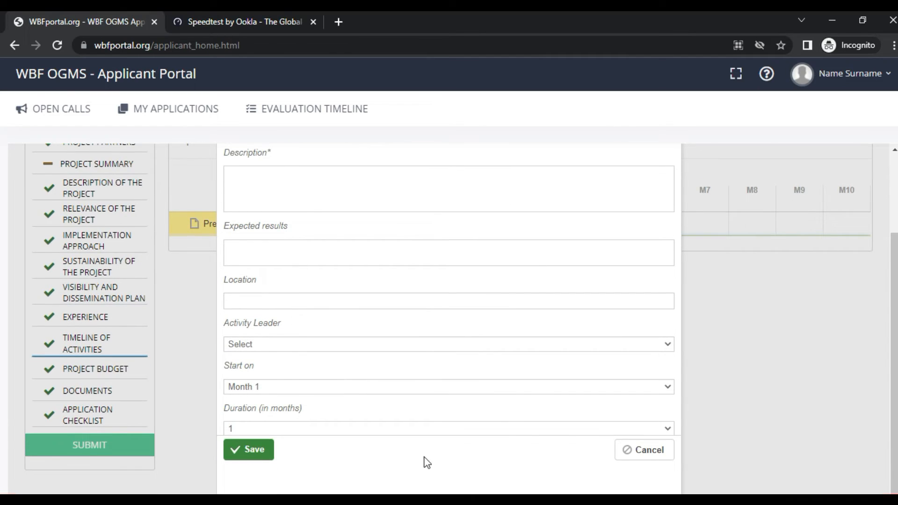
click(636, 453)
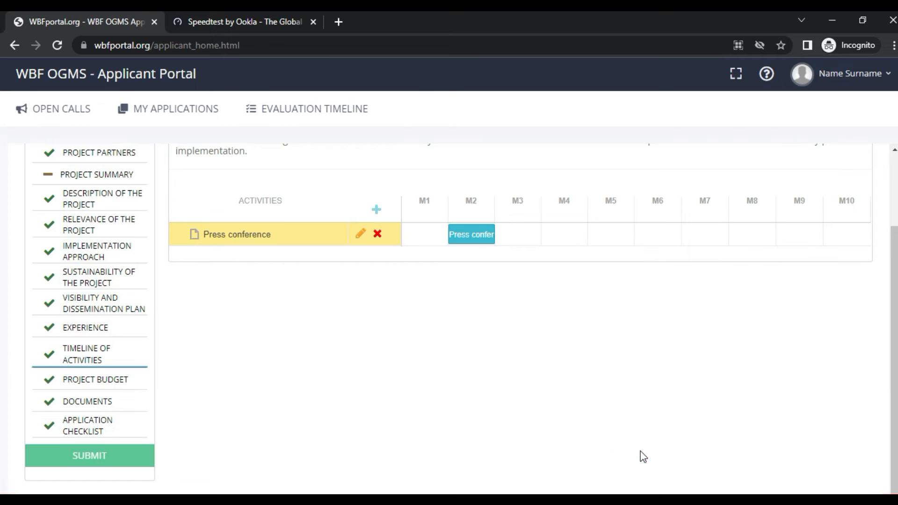
scroll(456, 386, up, 2)
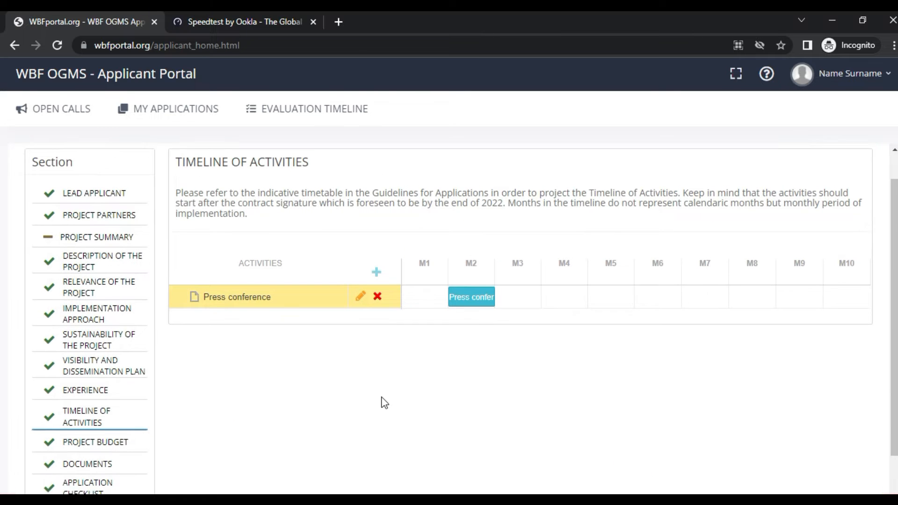
Open the Project Budget section and examine its cost categories and budget lines
scroll(381, 403, down, 2)
click(100, 381)
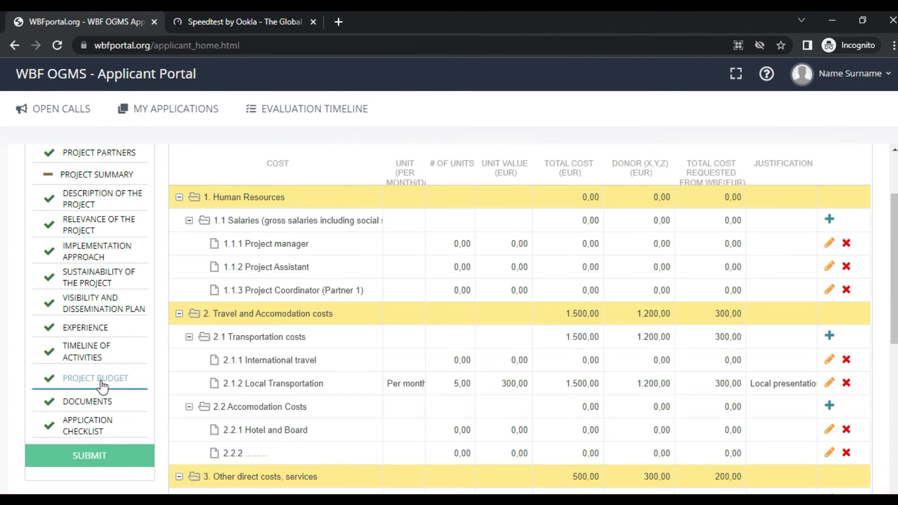
scroll(656, 300, up, 2)
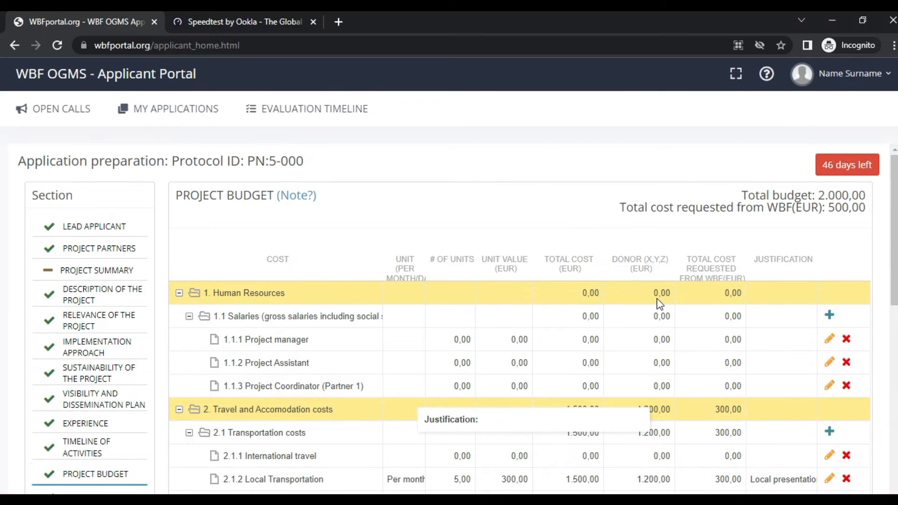
scroll(658, 303, down, 7)
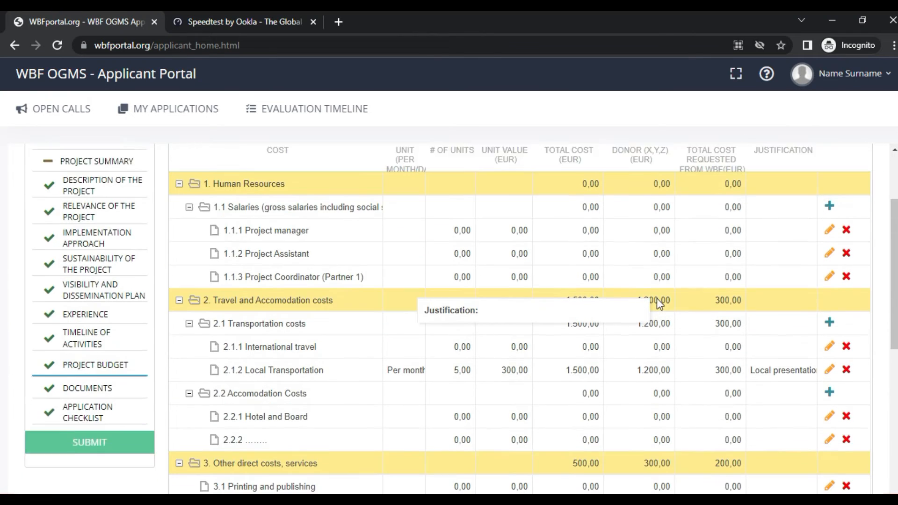
scroll(657, 299, down, 3)
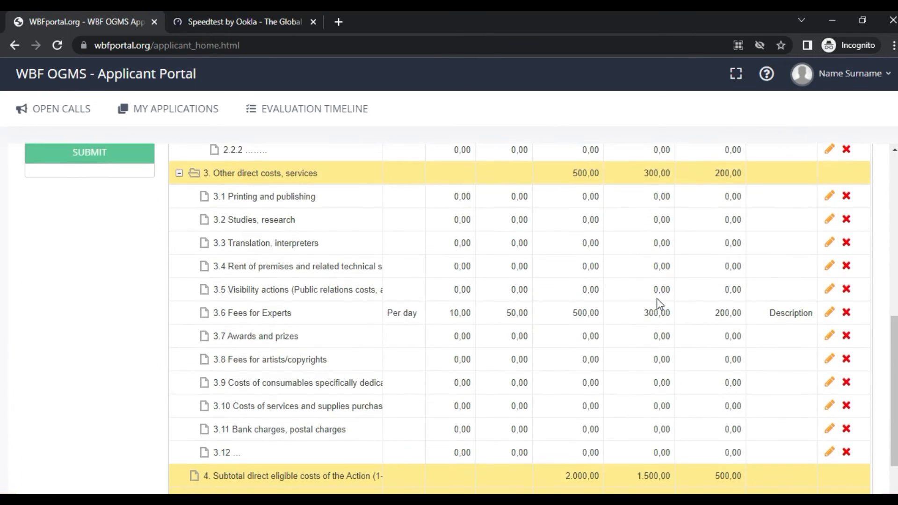
scroll(845, 323, up, 7)
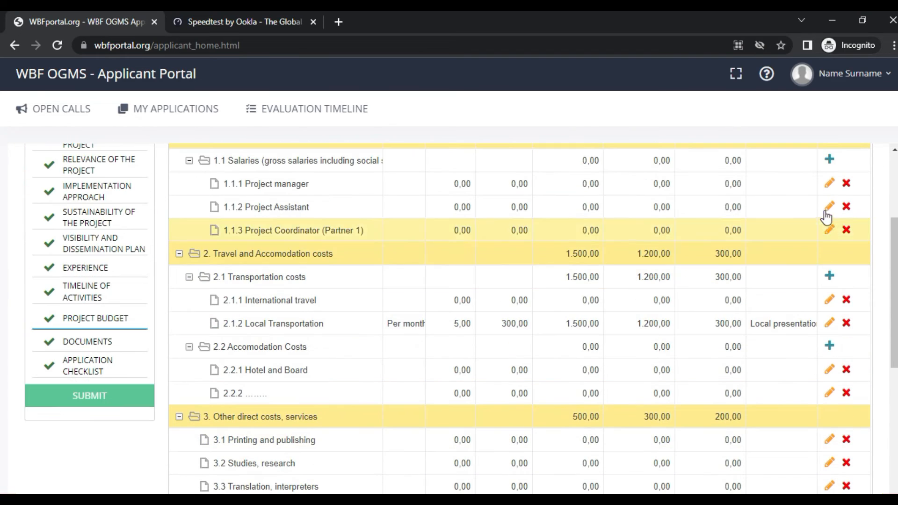
Try renaming budget line 1.1.1 to "1.1.1 Project coordinator" with the unit Per month
click(829, 184)
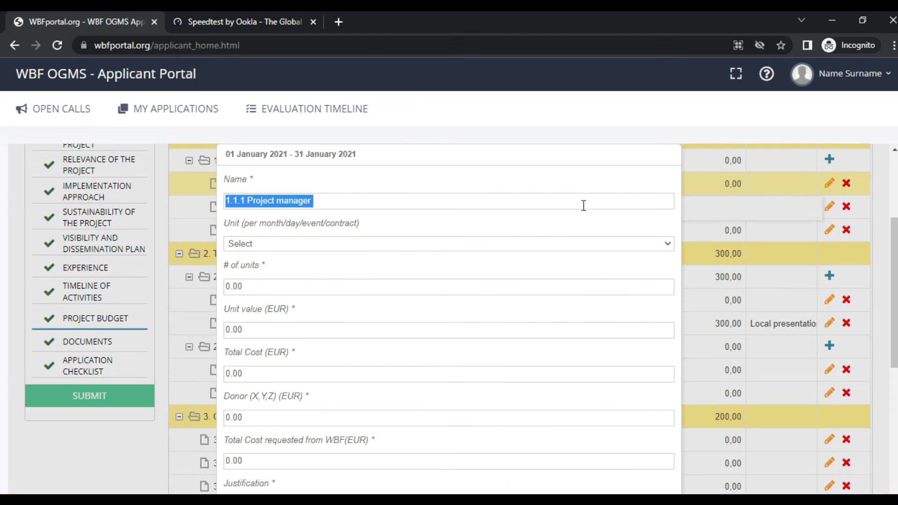
click(296, 200)
drag(278, 200, 365, 202)
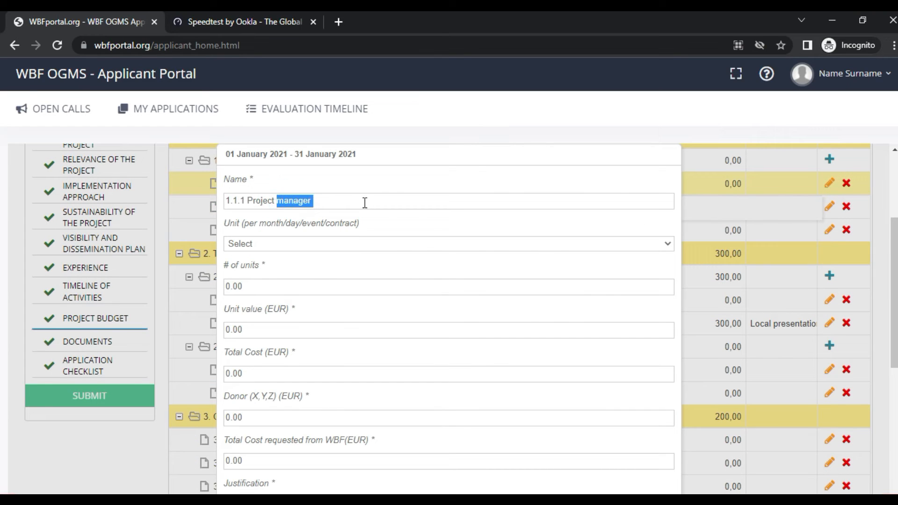
text(coordinato)
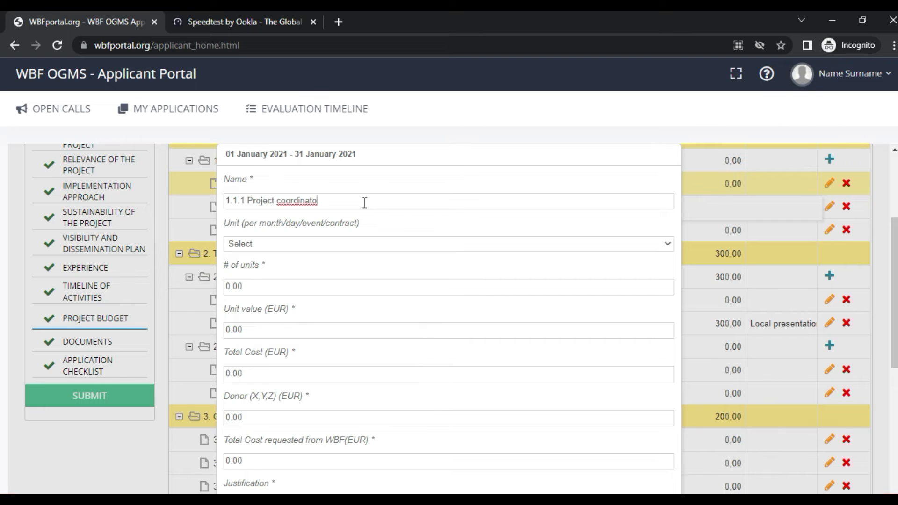
text(r)
click(291, 243)
click(291, 275)
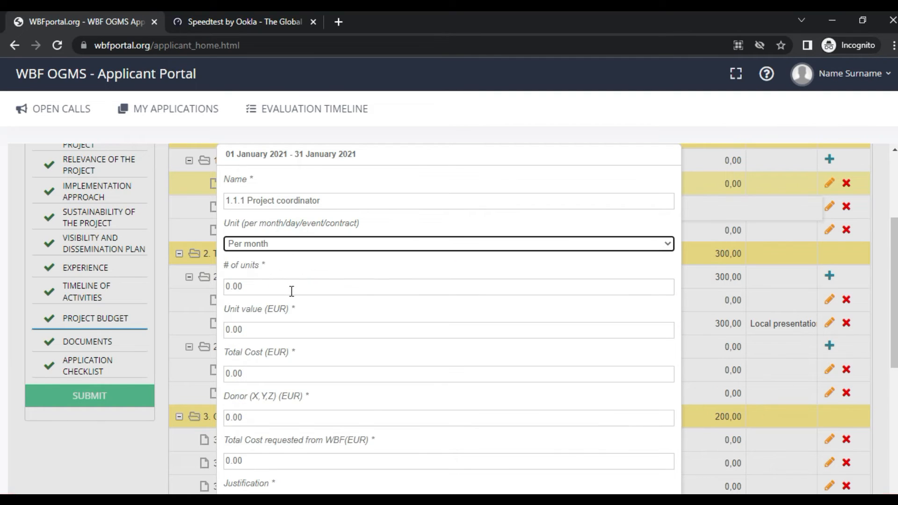
Try 5 units, a unit value of 500 EUR and a donor amount of 2000 EUR for line 1.1.1, and discard the edits
click(291, 290)
text(5)
click(257, 333)
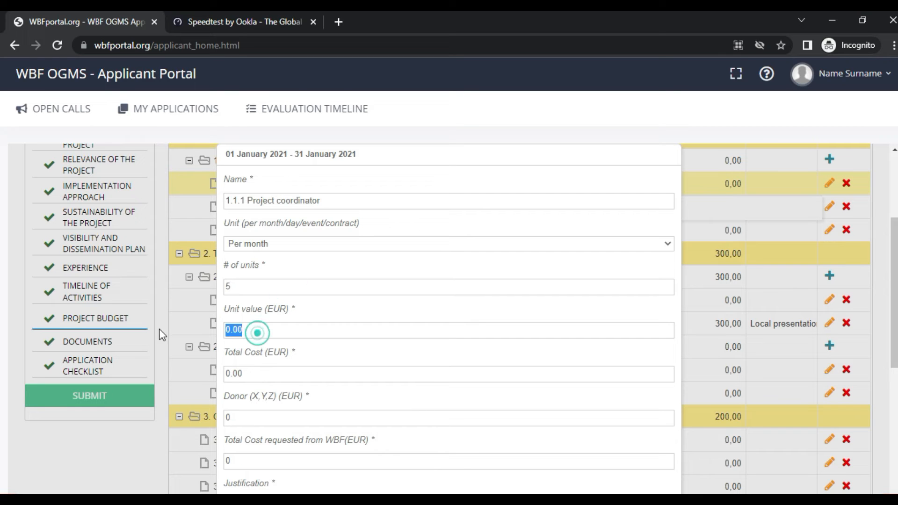
text(500)
scroll(273, 344, down, 1)
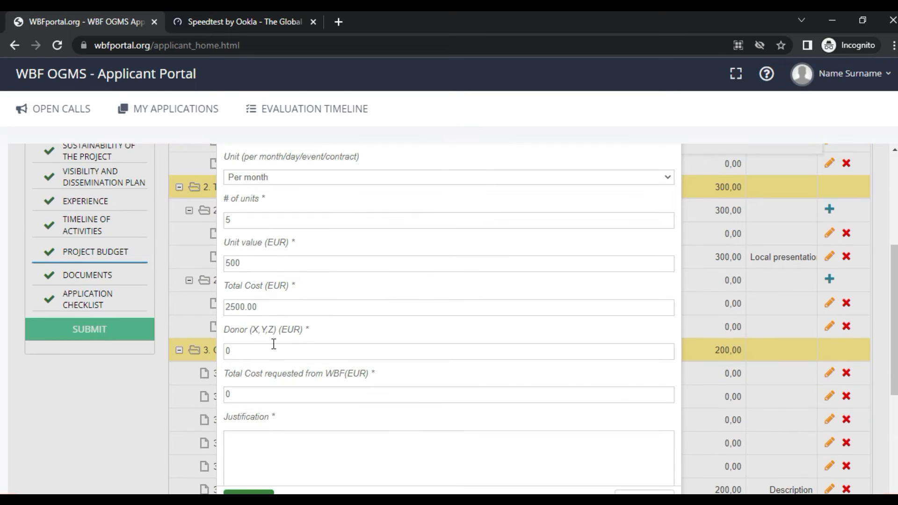
click(261, 306)
click(246, 350)
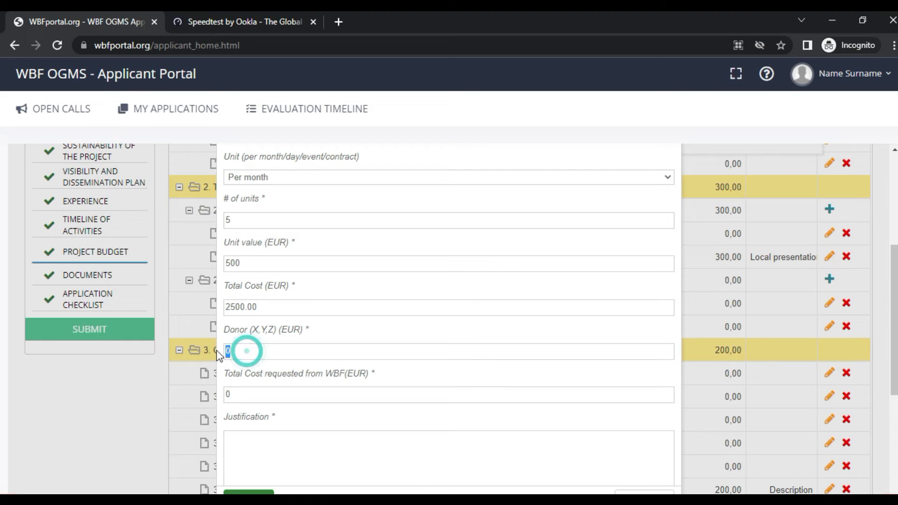
text(2000)
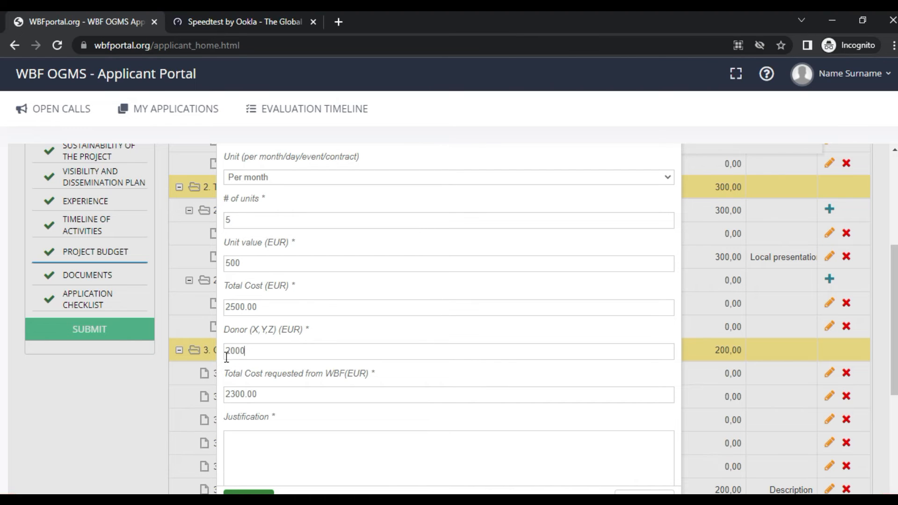
scroll(274, 393, down, 1)
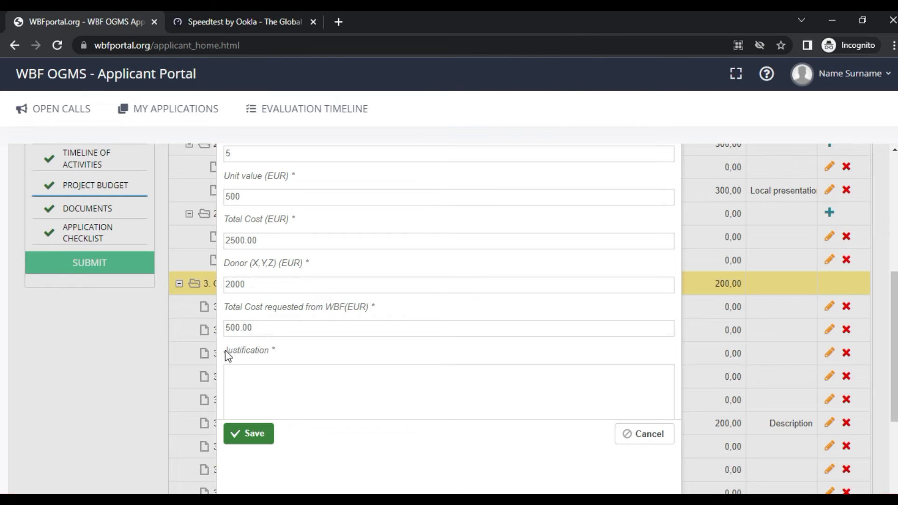
drag(225, 349, 287, 347)
click(650, 437)
Check the total budget and the total cost requested from WBF in the Project Budget section
scroll(759, 405, up, 2)
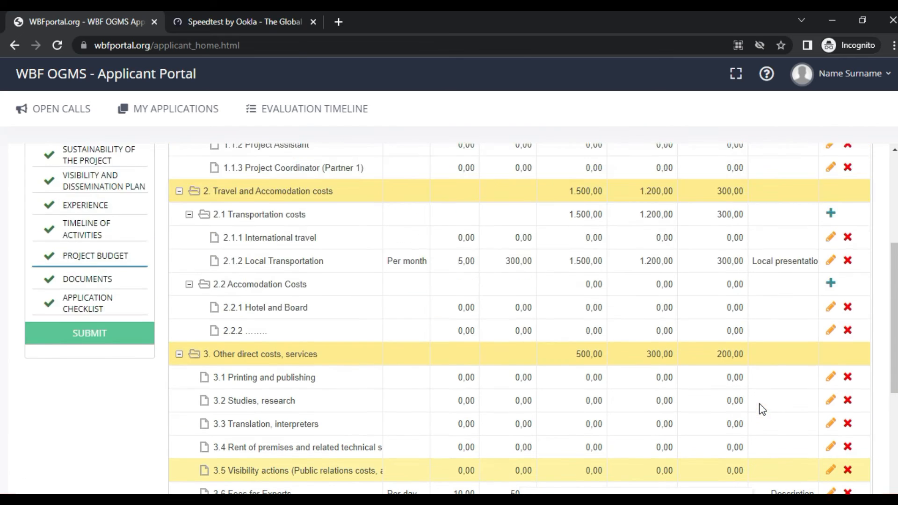
scroll(760, 409, up, 4)
scroll(763, 409, up, 1)
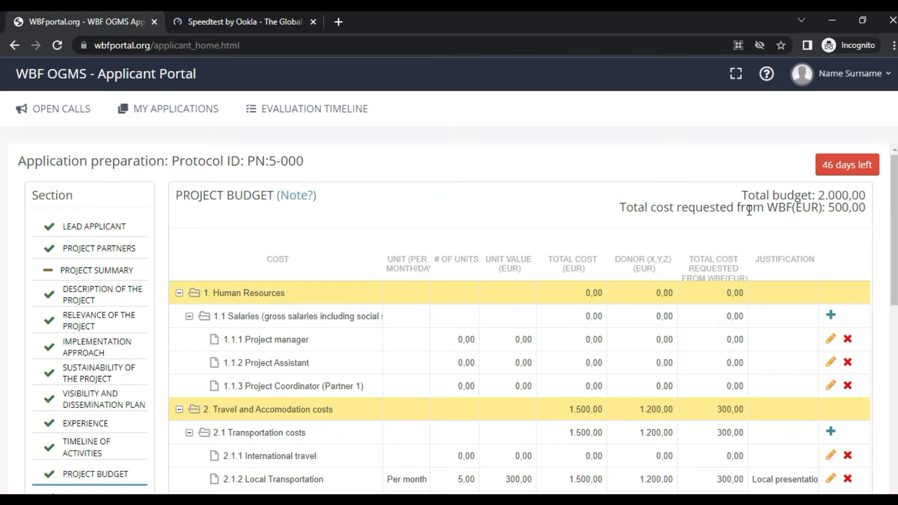
Delete the placeholder budget line 2.2.2 under 2.2 Accomodation Costs and approve the deletion
drag(743, 196, 870, 210)
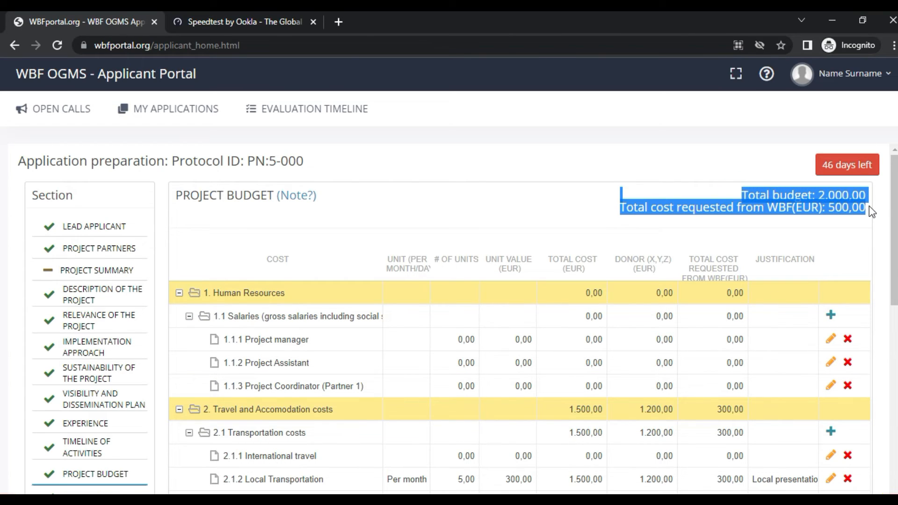
click(885, 233)
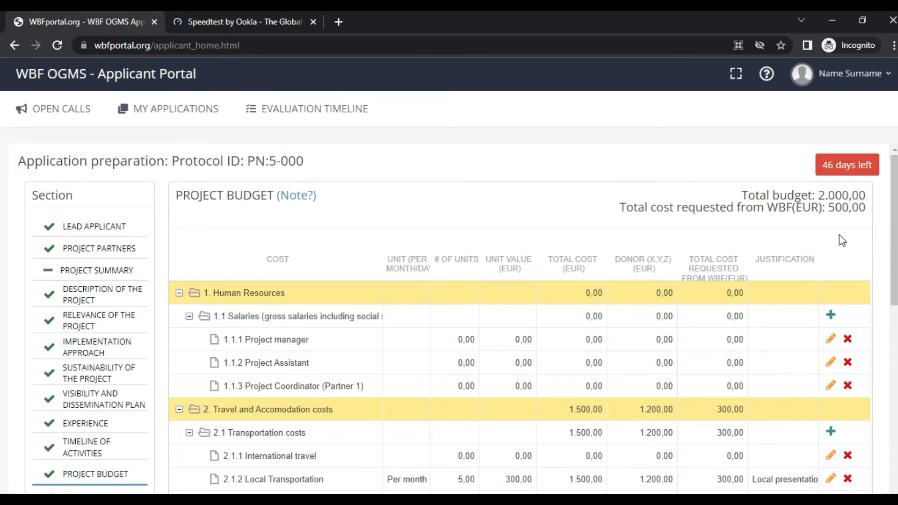
scroll(841, 240, down, 1)
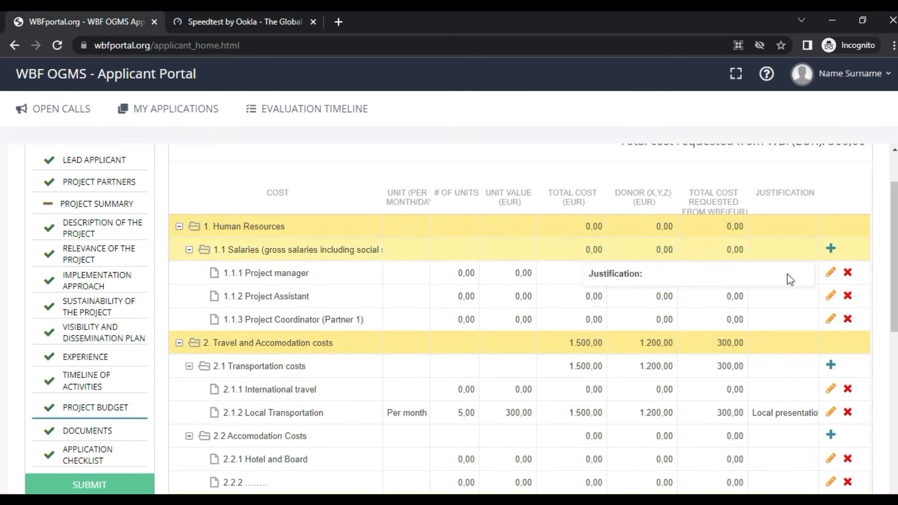
scroll(768, 337, down, 2)
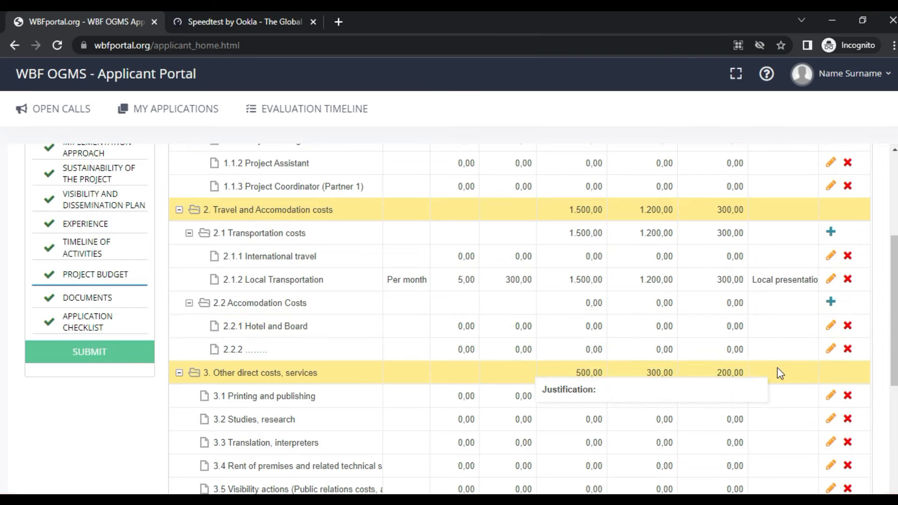
click(847, 349)
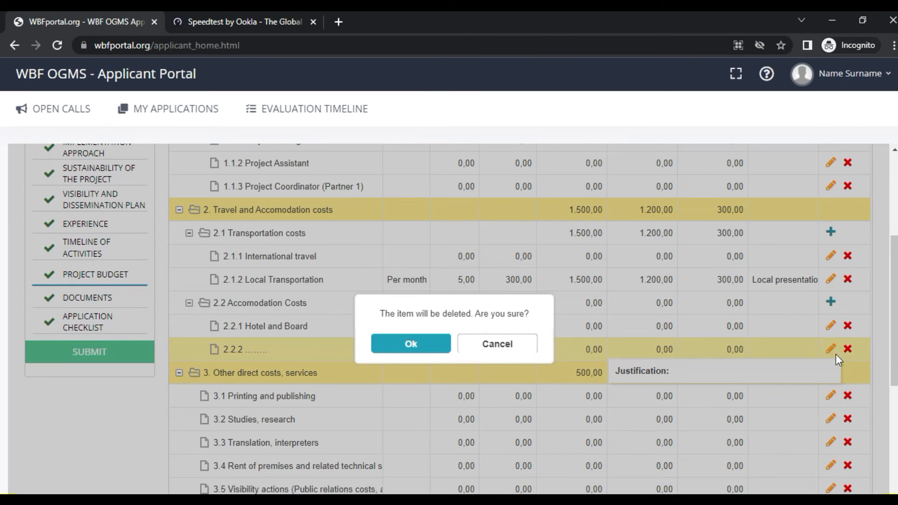
click(412, 345)
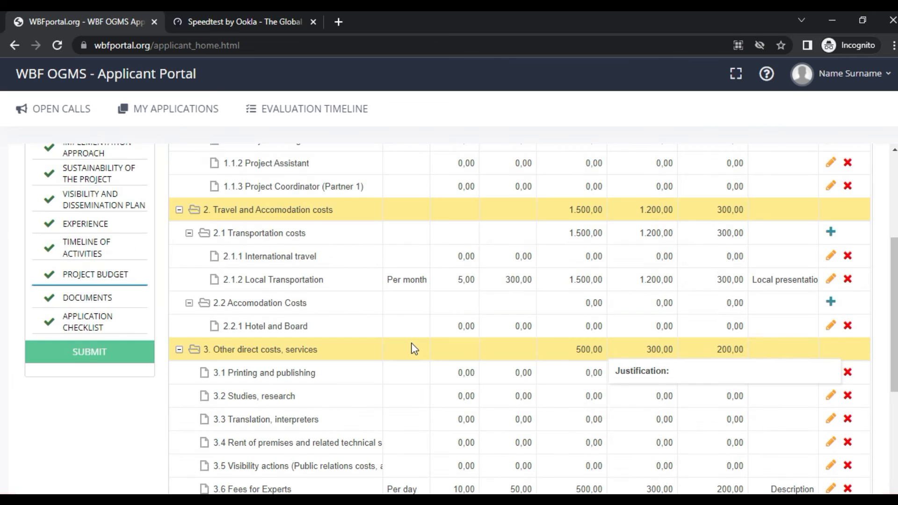
Examine the budget lines under 3. Other direct costs, services and the budget totals of the draft application
scroll(411, 348, down, 3)
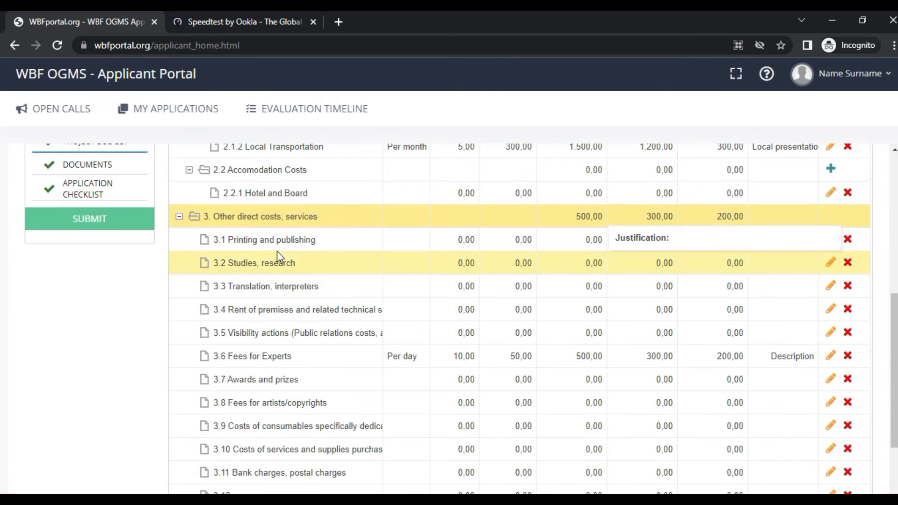
click(199, 112)
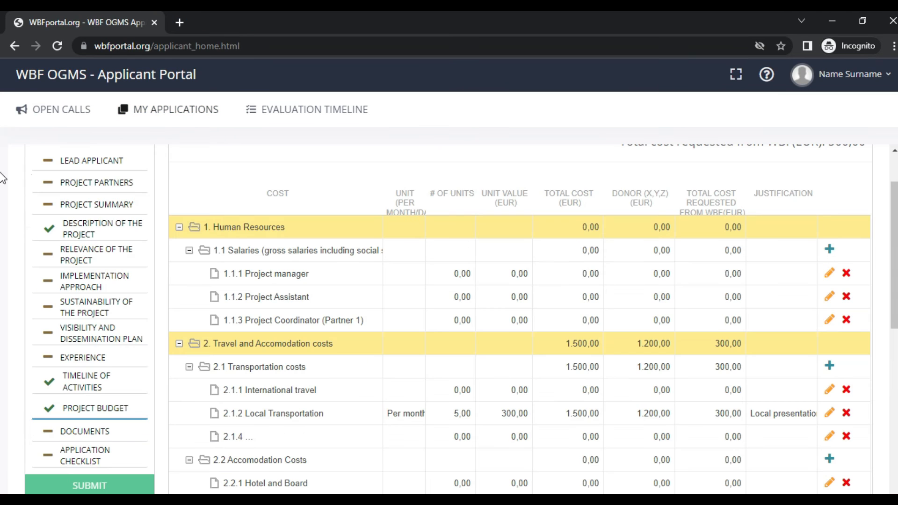
scroll(848, 183, up, 2)
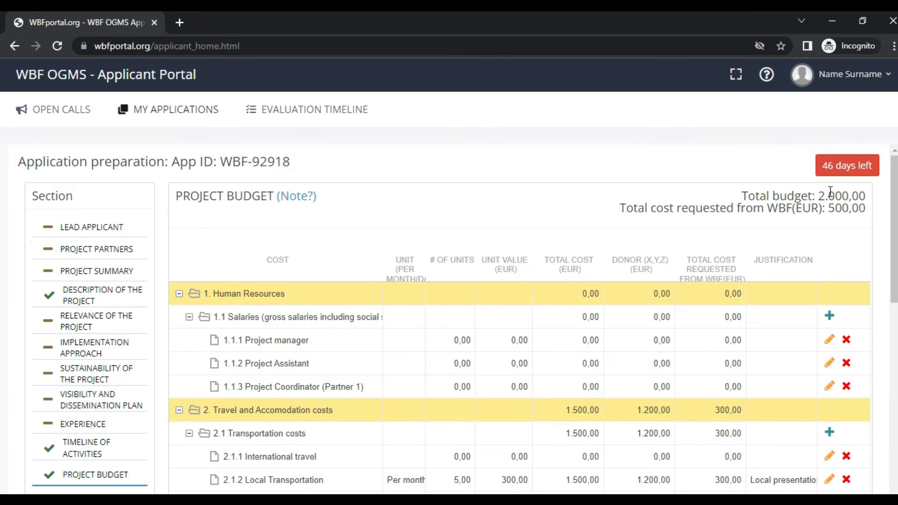
Open the Documents section and examine the Declaration by the Lead Applicant instructions and the uploaded declaration PDF
scroll(144, 305, down, 1)
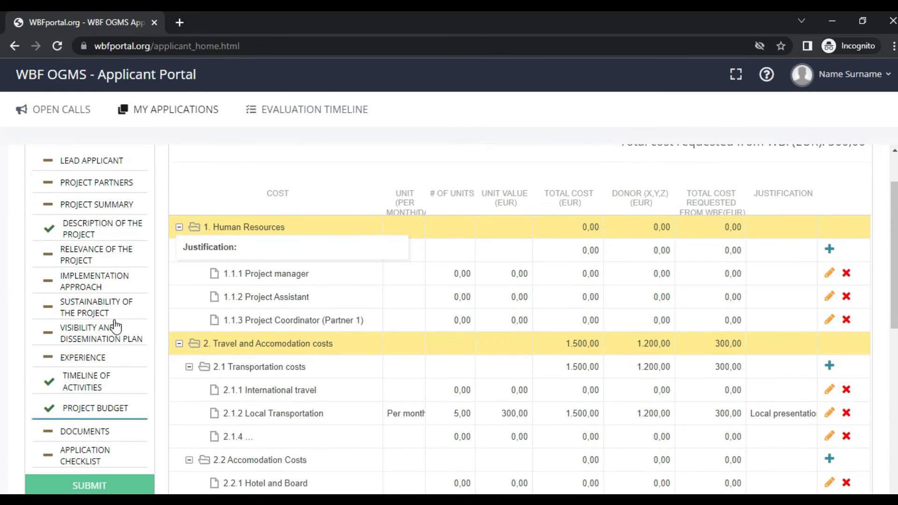
click(69, 434)
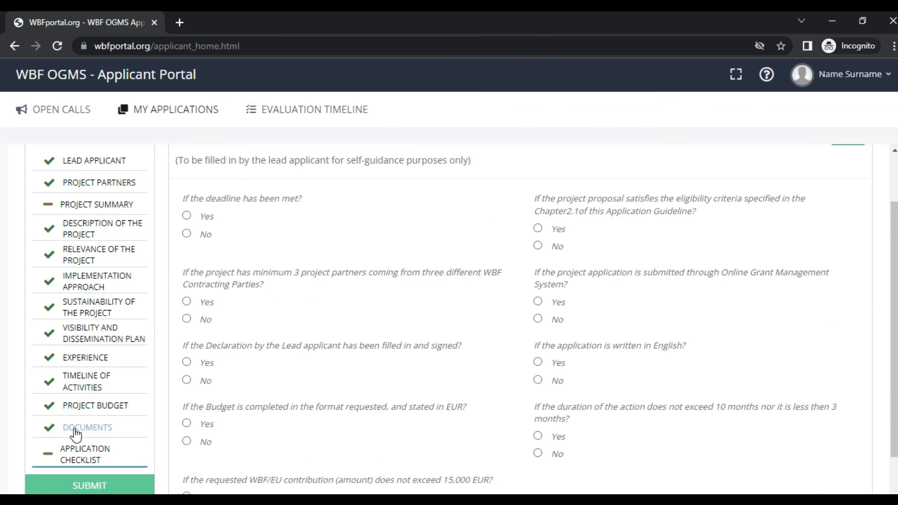
click(74, 427)
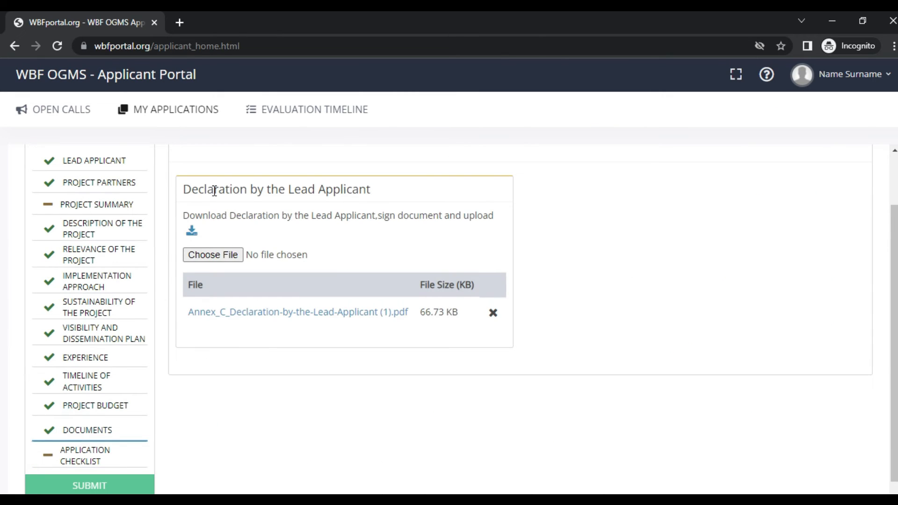
drag(185, 216, 505, 225)
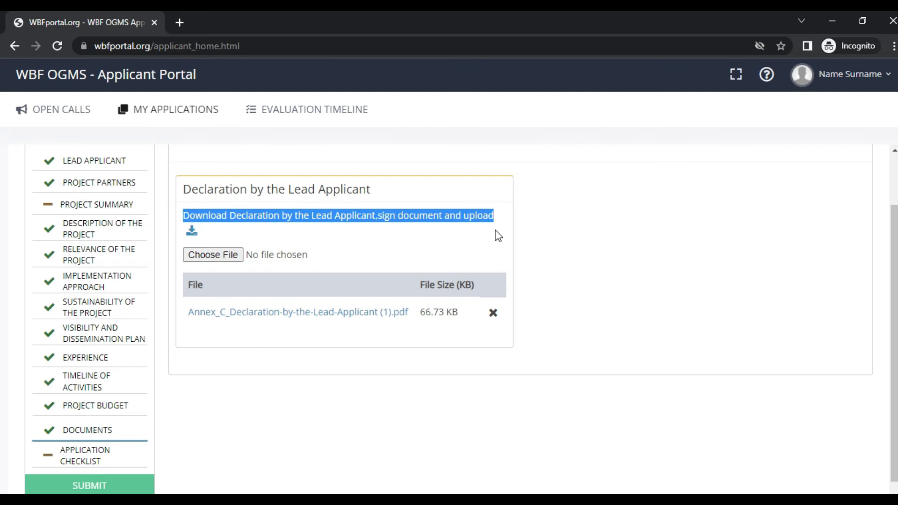
drag(178, 315, 414, 337)
click(411, 331)
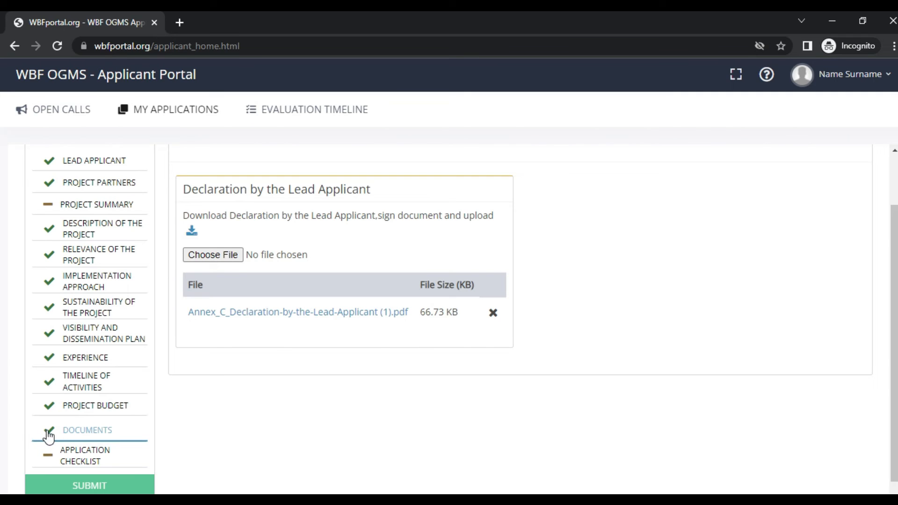
Open the Application Checklist and answer Yes to all nine self-guidance questions
click(95, 459)
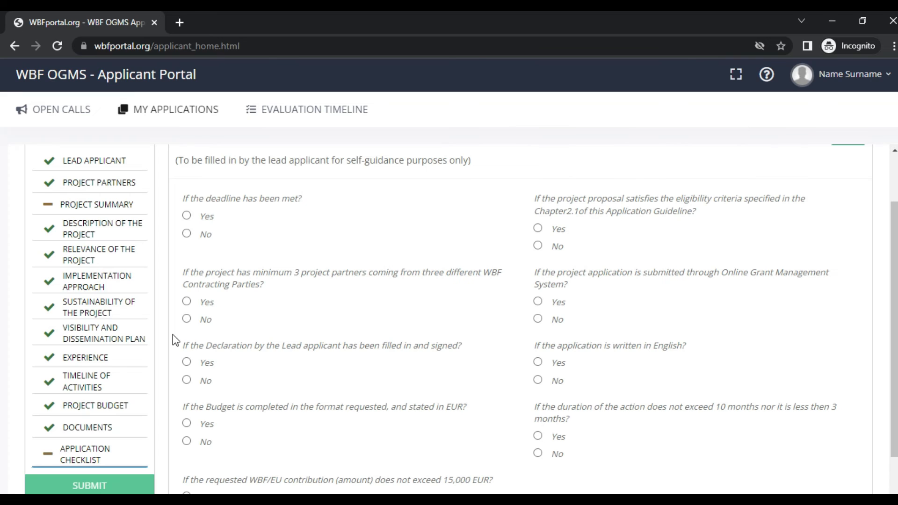
click(186, 216)
click(187, 362)
scroll(273, 367, down, 2)
click(187, 356)
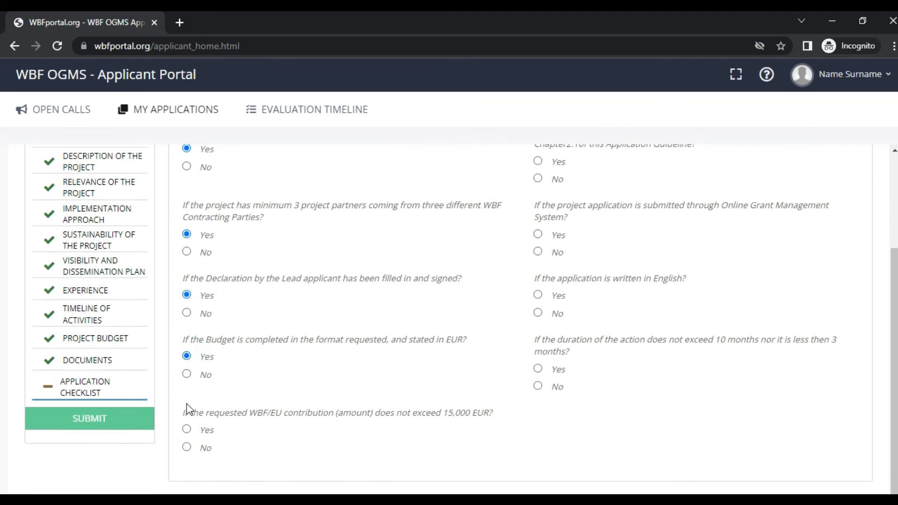
click(187, 429)
scroll(370, 435, up, 4)
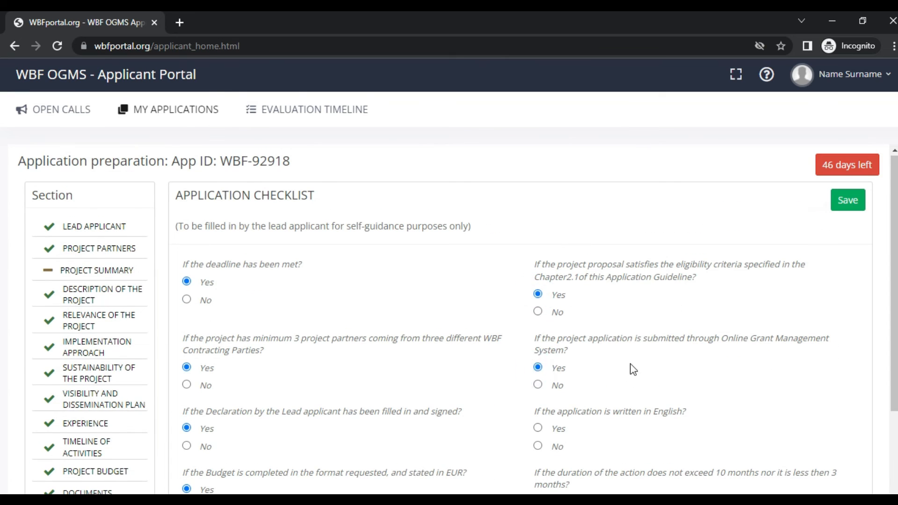
scroll(633, 369, down, 3)
click(537, 295)
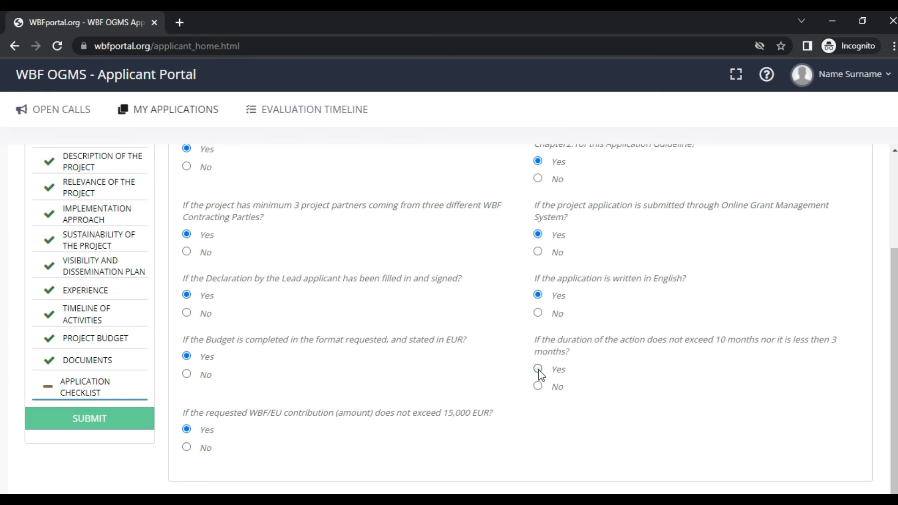
click(538, 369)
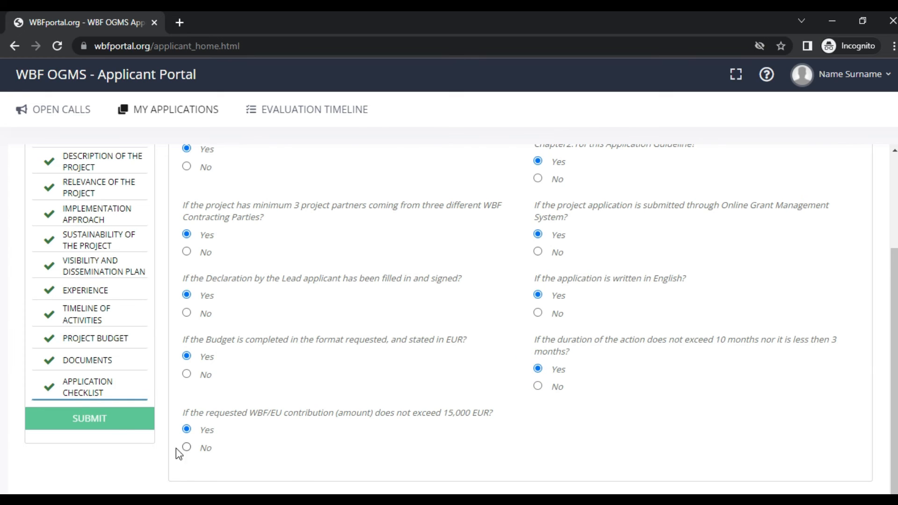
Submit the project application, agree to the final submission, and dismiss the survey invitation
click(107, 420)
click(80, 289)
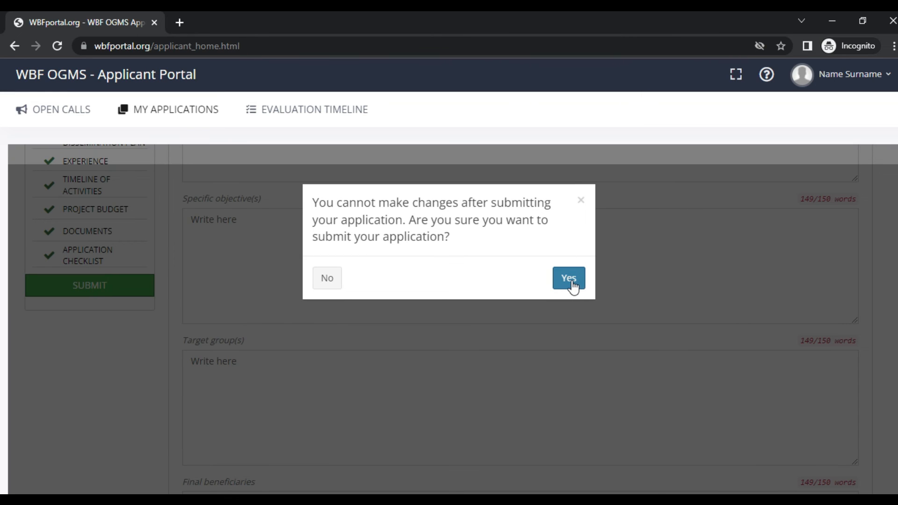
click(573, 282)
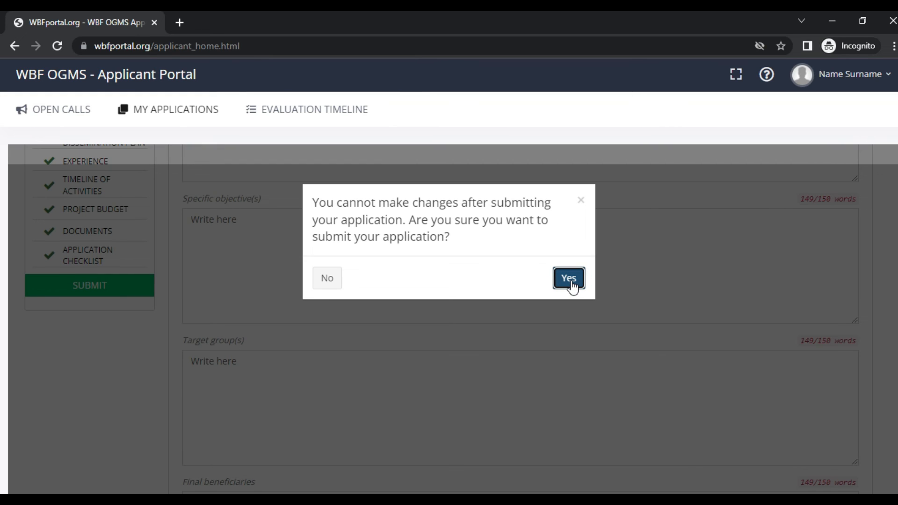
click(567, 277)
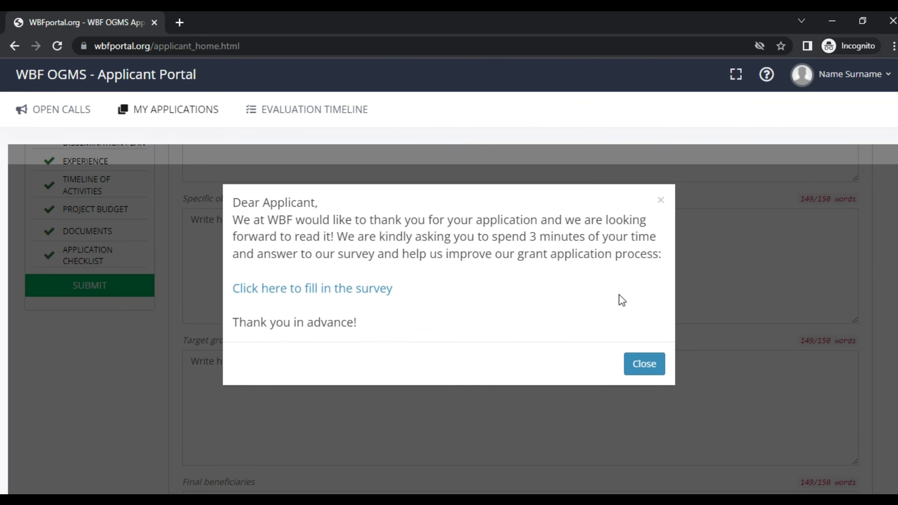
click(649, 363)
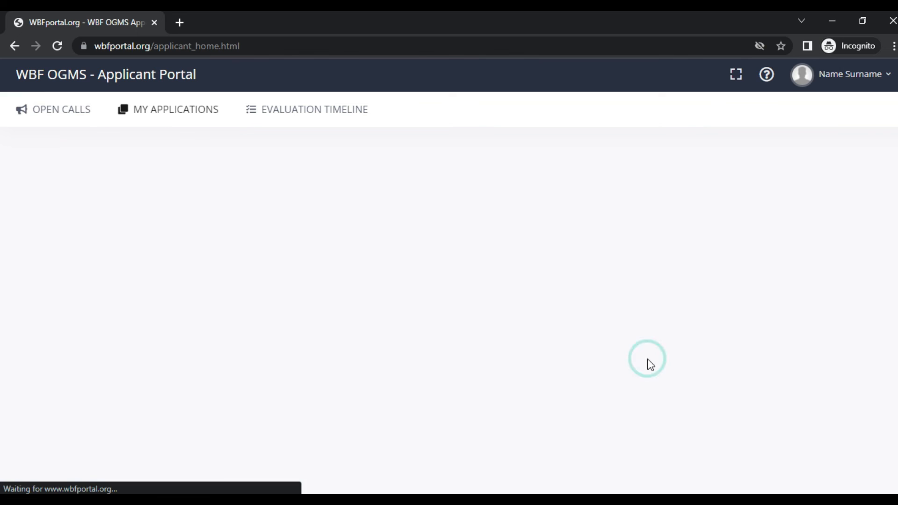
Check the Evaluation Timeline for the submission and open the submitted Project1 application
click(312, 112)
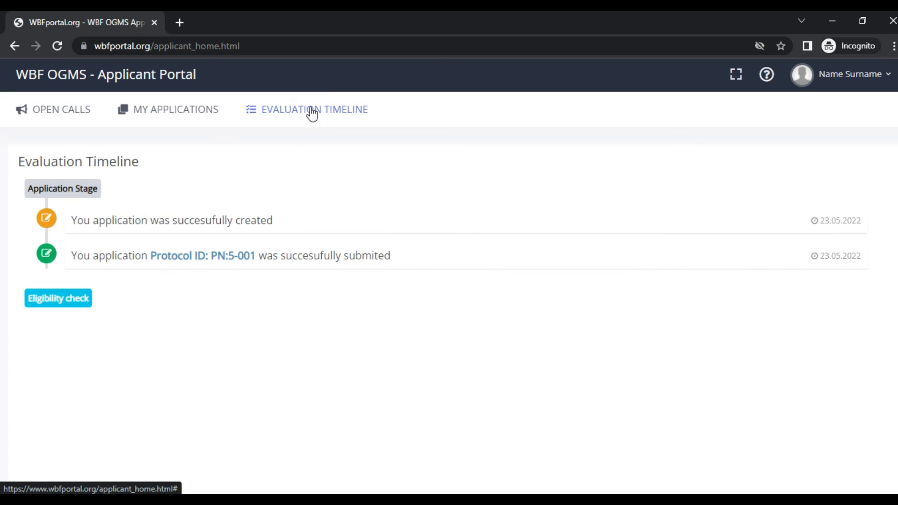
click(153, 261)
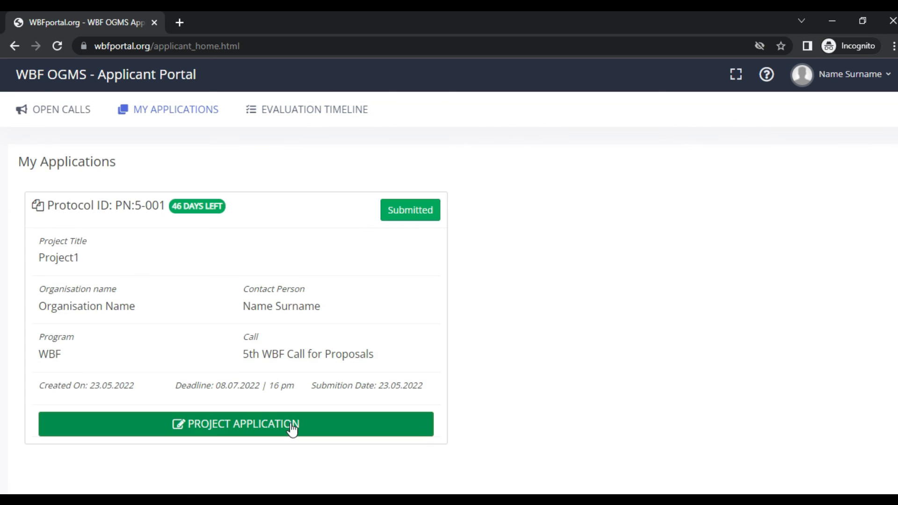
click(290, 426)
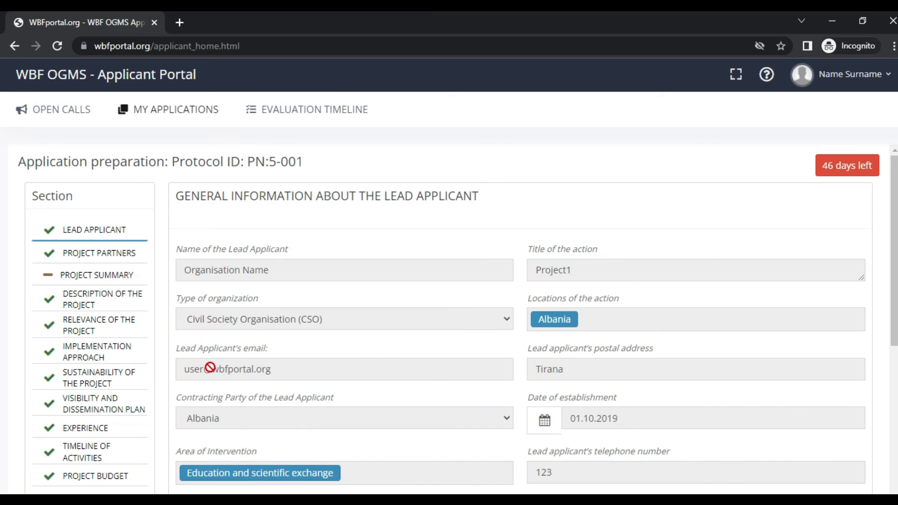
Examine the submitted application's Lead Applicant and Project Budget sections, and return to the Evaluation Timeline
click(237, 370)
click(235, 413)
scroll(124, 363, down, 3)
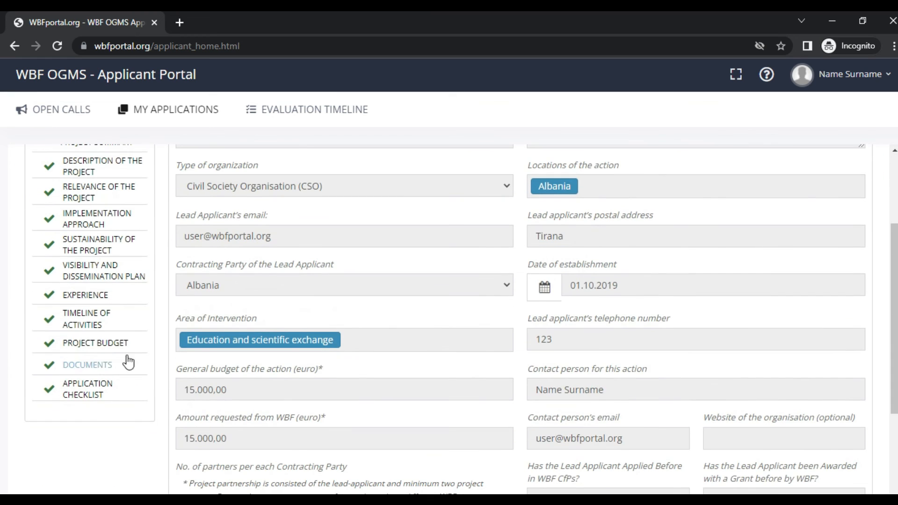
click(106, 343)
scroll(758, 221, up, 3)
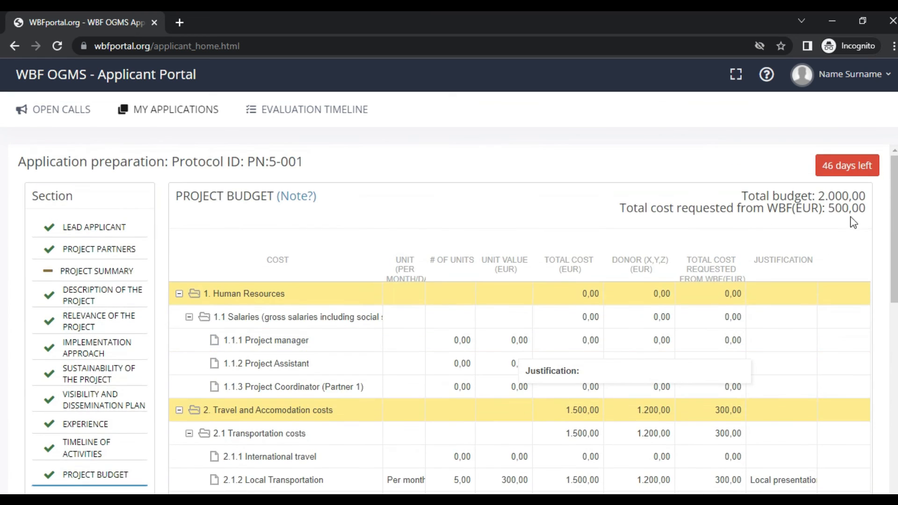
click(336, 113)
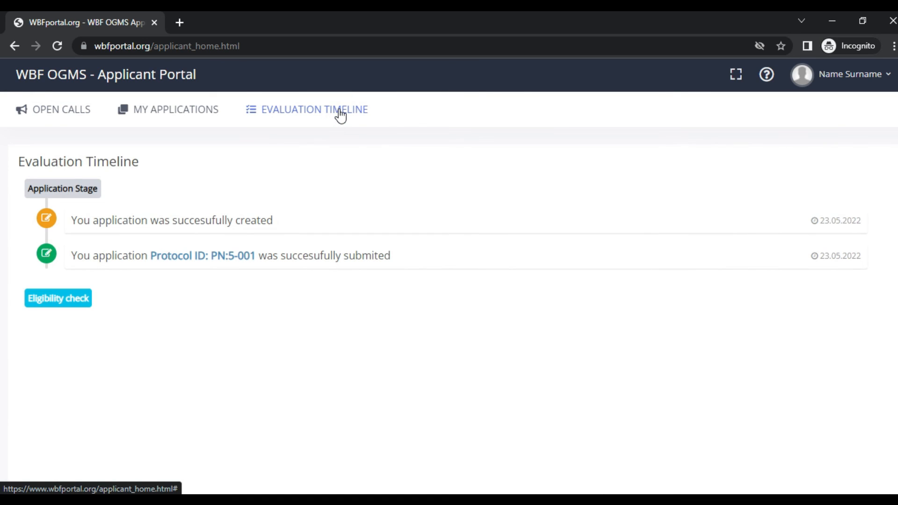